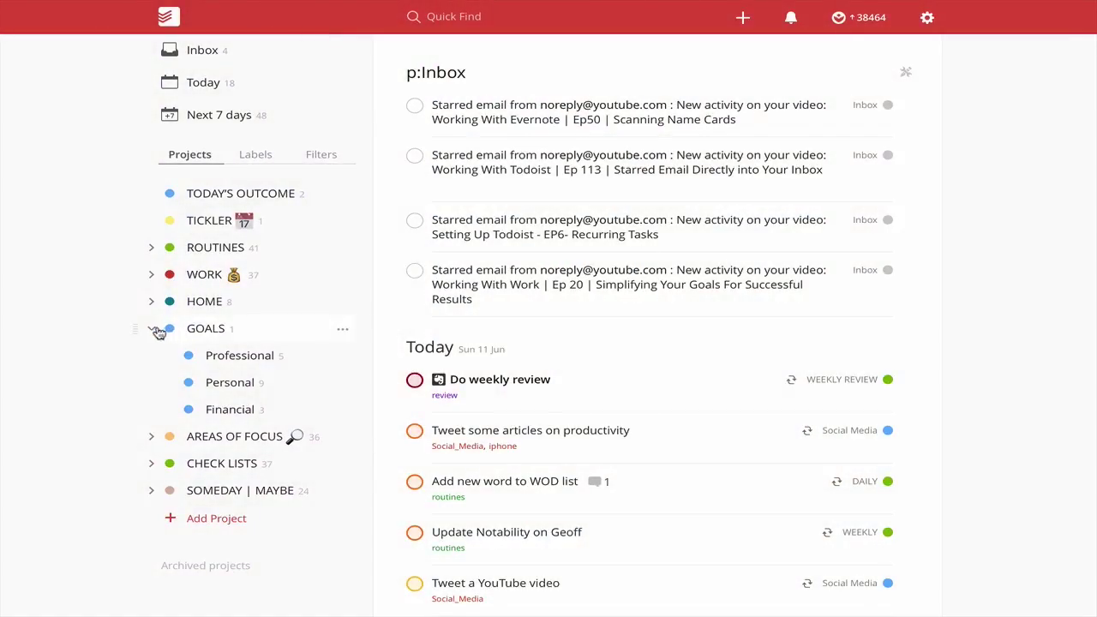
Step: Look over the GOALS project with its Professional, Personal and Financial subprojects, and return to the home view
{"action": "left_click", "coordinate": [155, 330]}
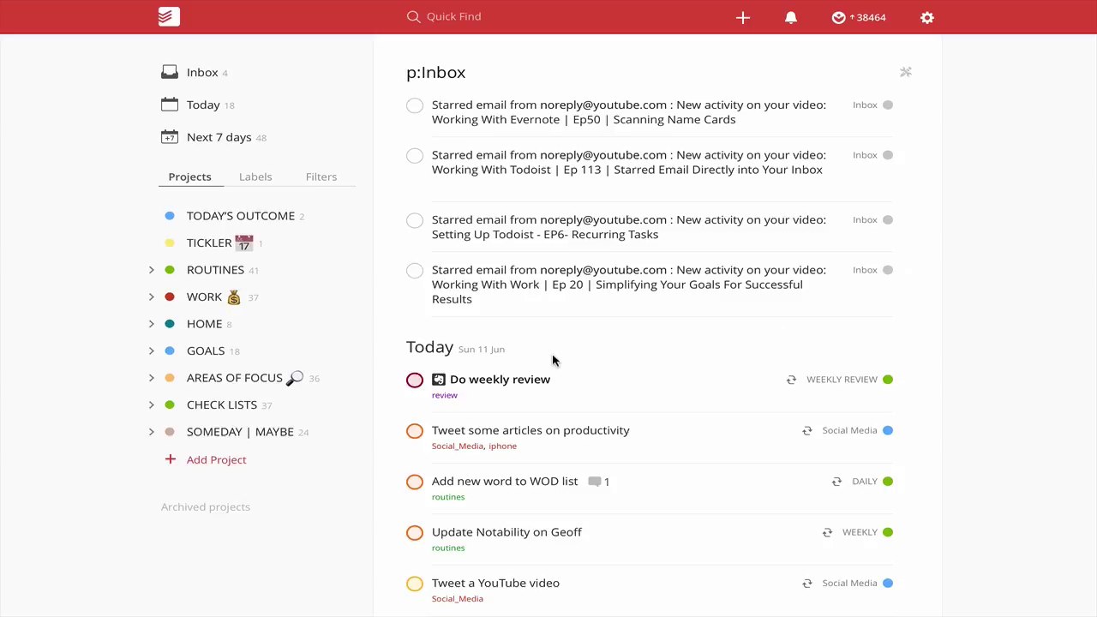
{"action": "left_click", "coordinate": [152, 352]}
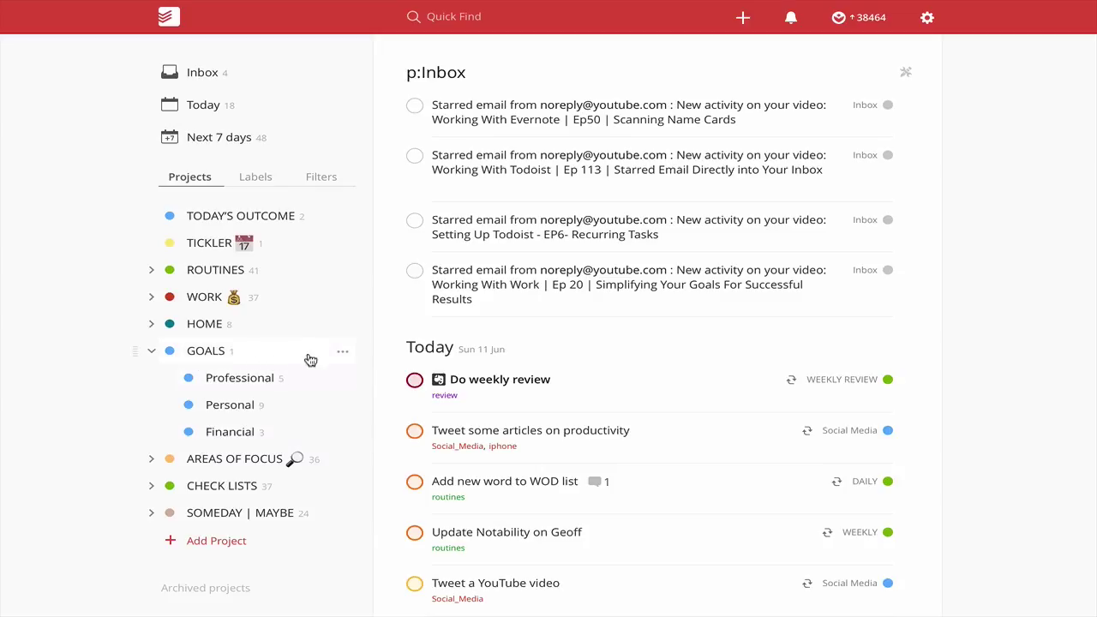
{"action": "left_click", "coordinate": [155, 351]}
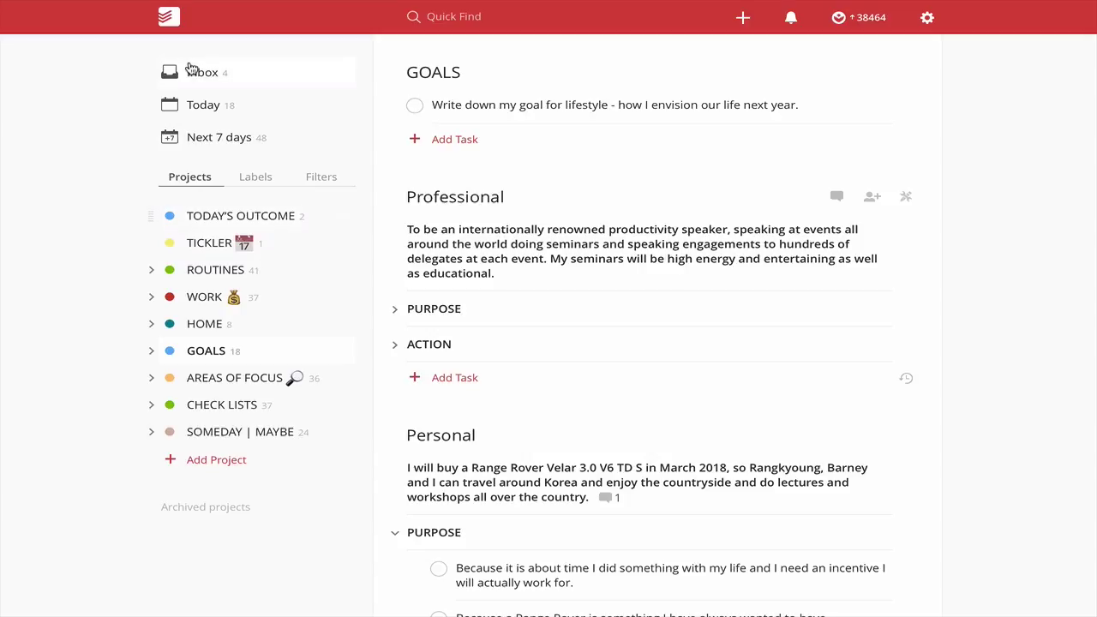
{"action": "left_click", "coordinate": [172, 25]}
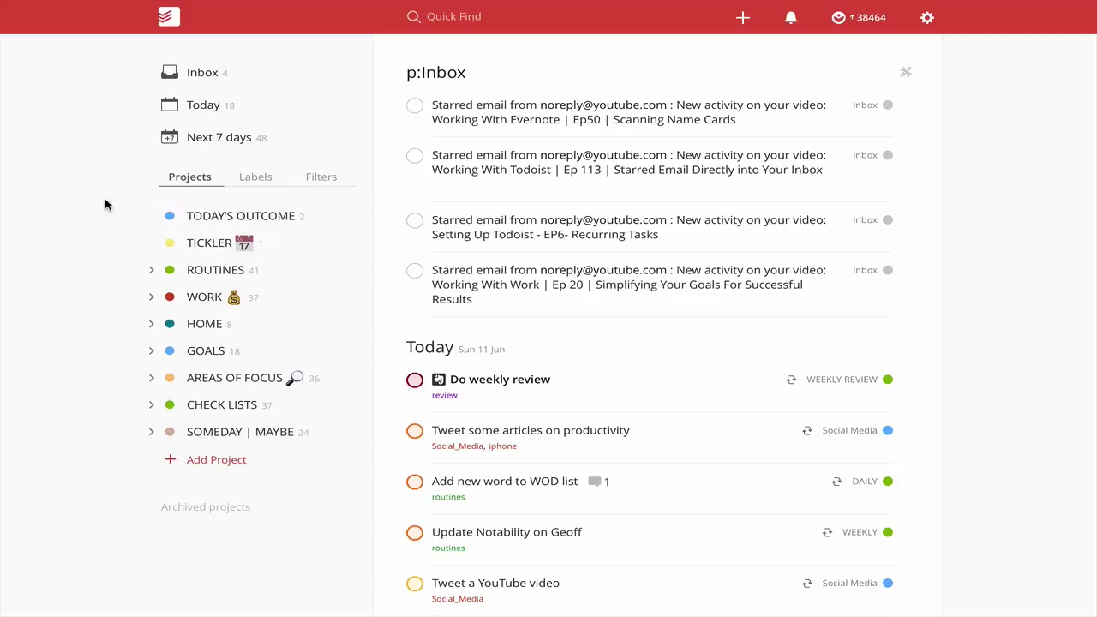
Step: Review the TODAY'S OUTCOME project, checking the details of the "Buy new Apple Pencil" task and showing the completed tasks
{"action": "left_click", "coordinate": [255, 216]}
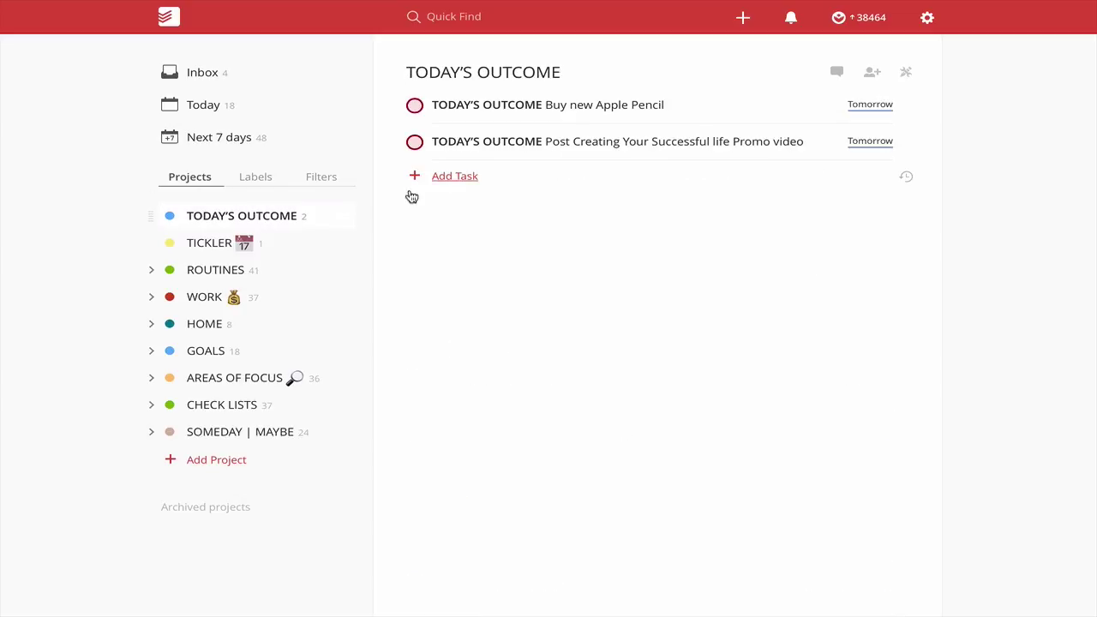
{"action": "left_click", "coordinate": [493, 105]}
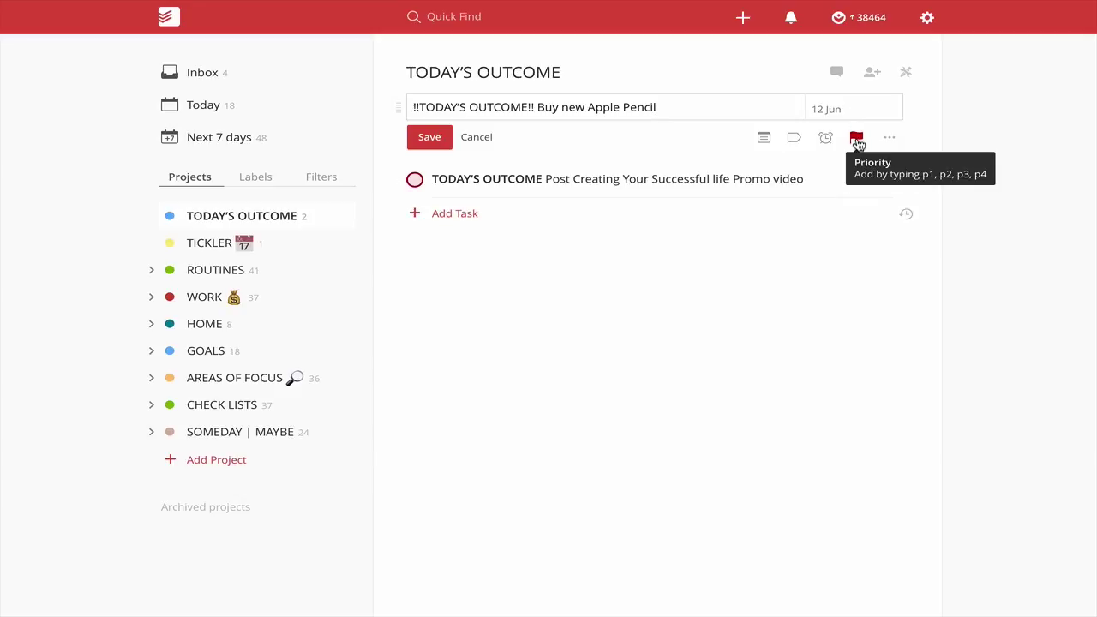
{"action": "left_click", "coordinate": [435, 138]}
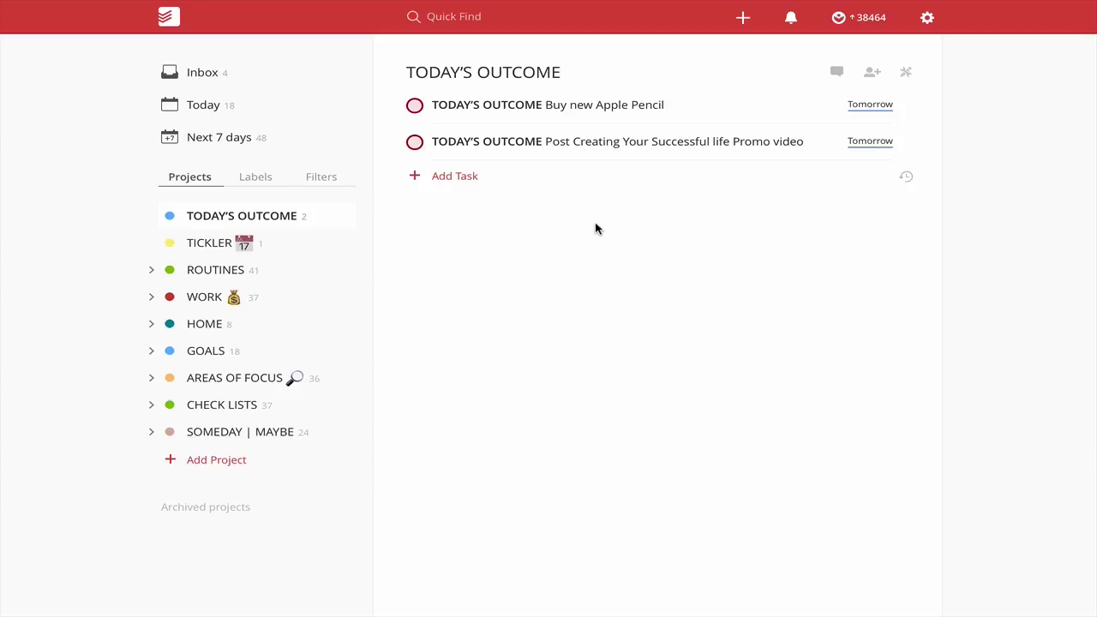
{"action": "left_click", "coordinate": [905, 180]}
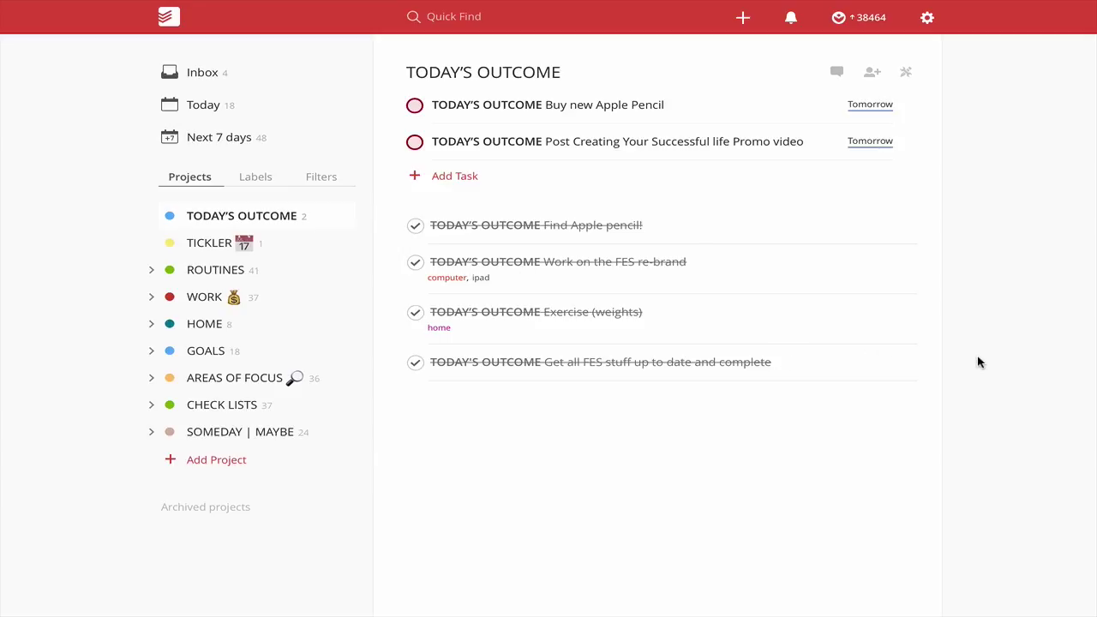
Step: Review the tasks scheduled for today and tomorrow in the Next 7 days view
{"action": "left_click", "coordinate": [204, 137]}
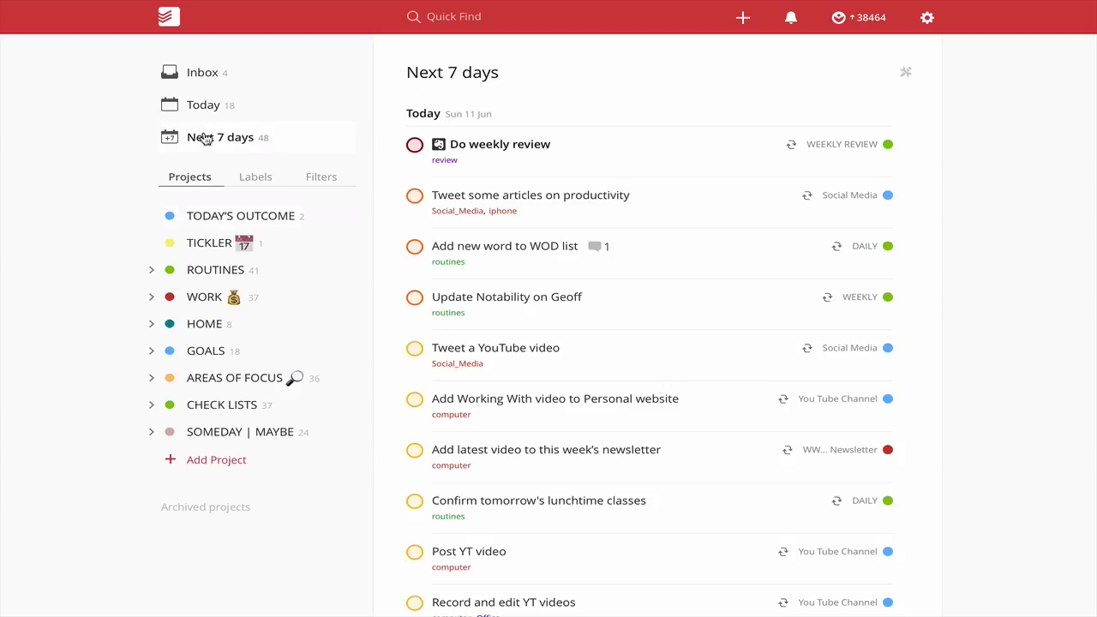
{"action": "scroll", "coordinate": [467, 178], "scroll_direction": "down", "scroll_amount": 7}
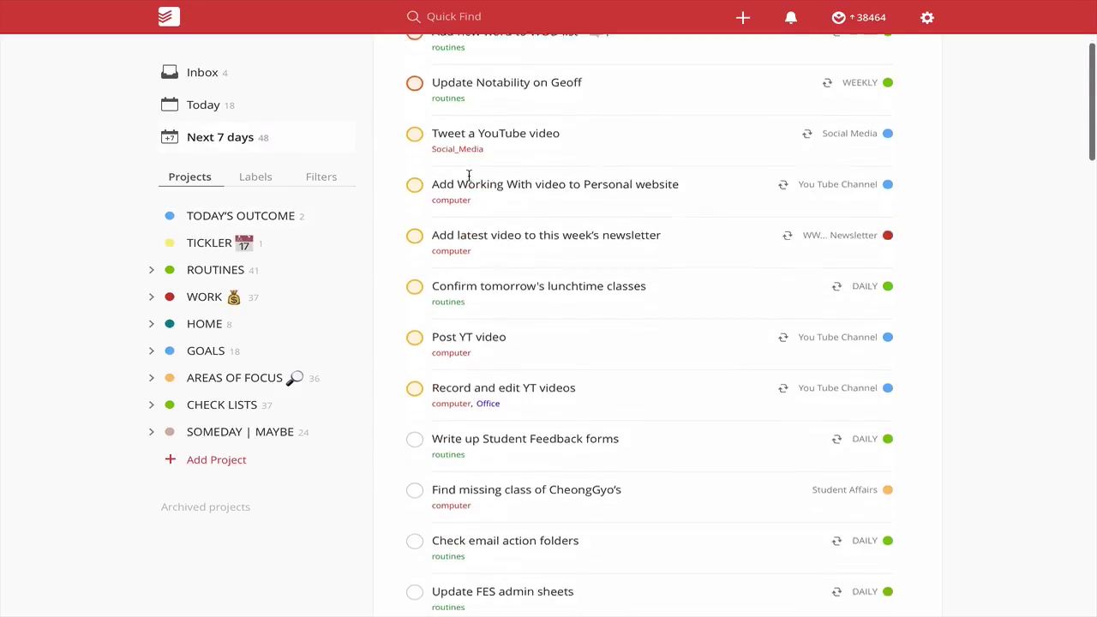
{"action": "scroll", "coordinate": [470, 176], "scroll_direction": "down", "scroll_amount": 4}
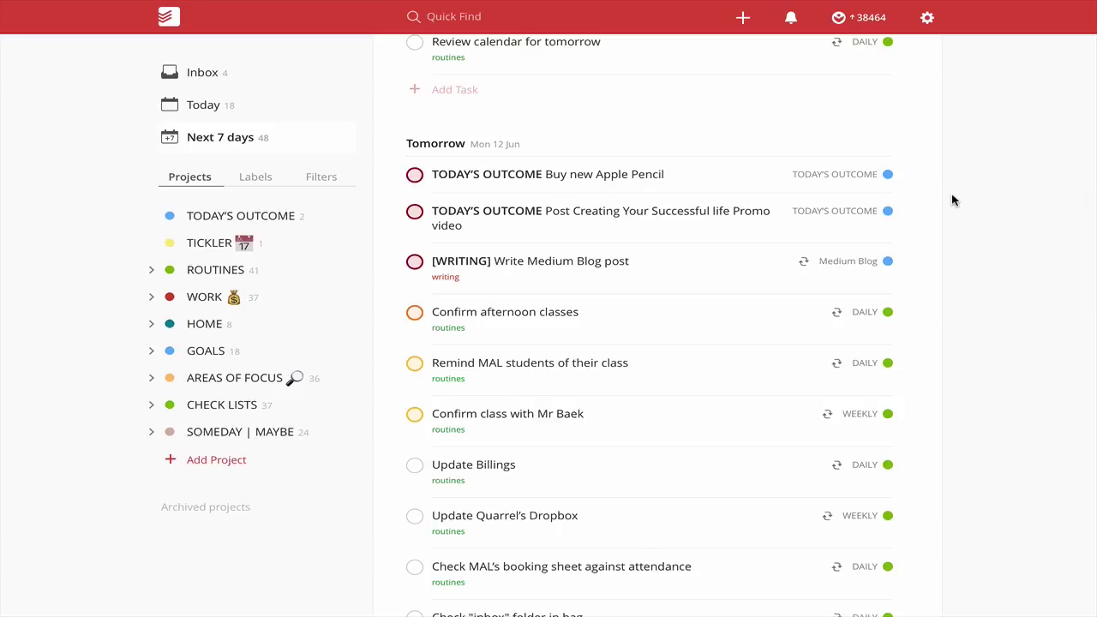
{"action": "scroll", "coordinate": [954, 200], "scroll_direction": "down", "scroll_amount": 1}
{"action": "scroll", "coordinate": [954, 201], "scroll_direction": "up", "scroll_amount": 3}
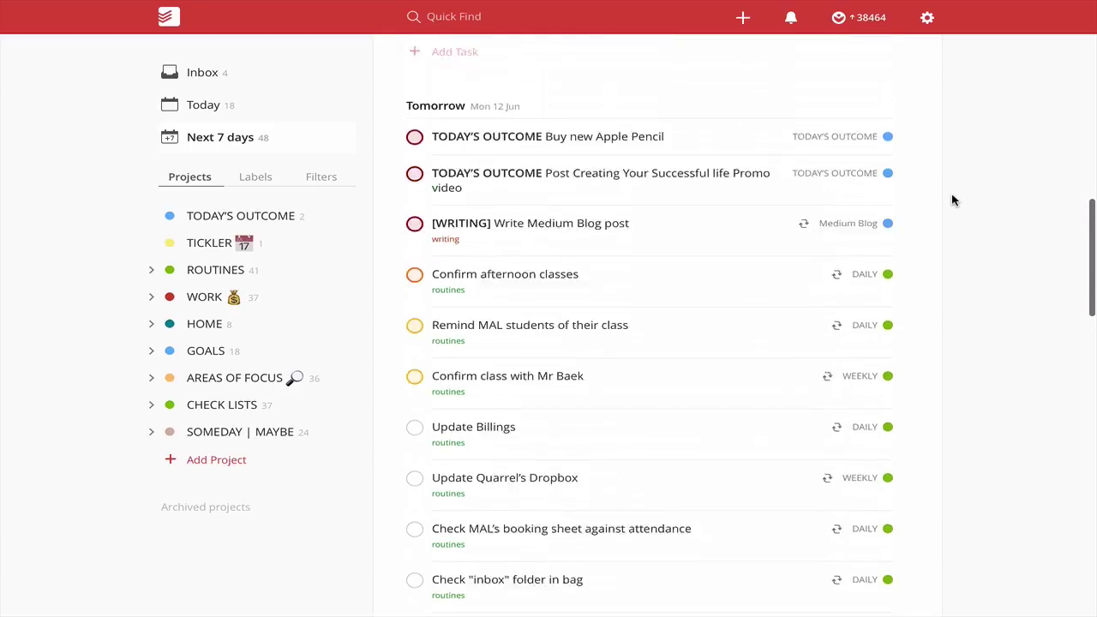
{"action": "scroll", "coordinate": [954, 201], "scroll_direction": "up", "scroll_amount": 4}
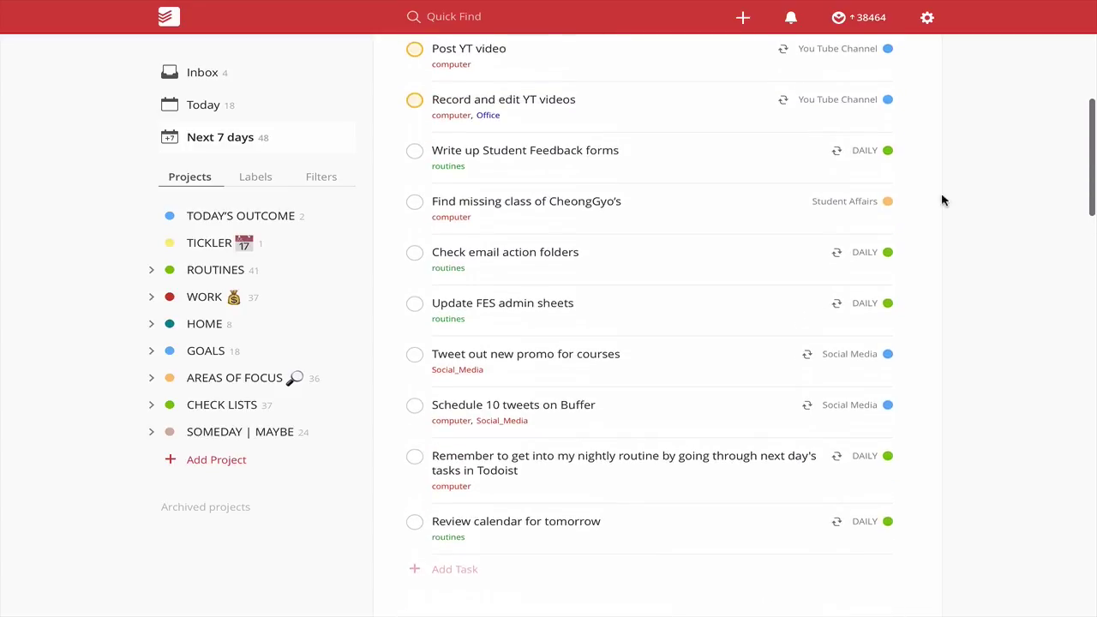
Step: Apply the Advancement _1 filter and examine the tasks it lists for today and the following days
{"action": "left_click", "coordinate": [316, 183]}
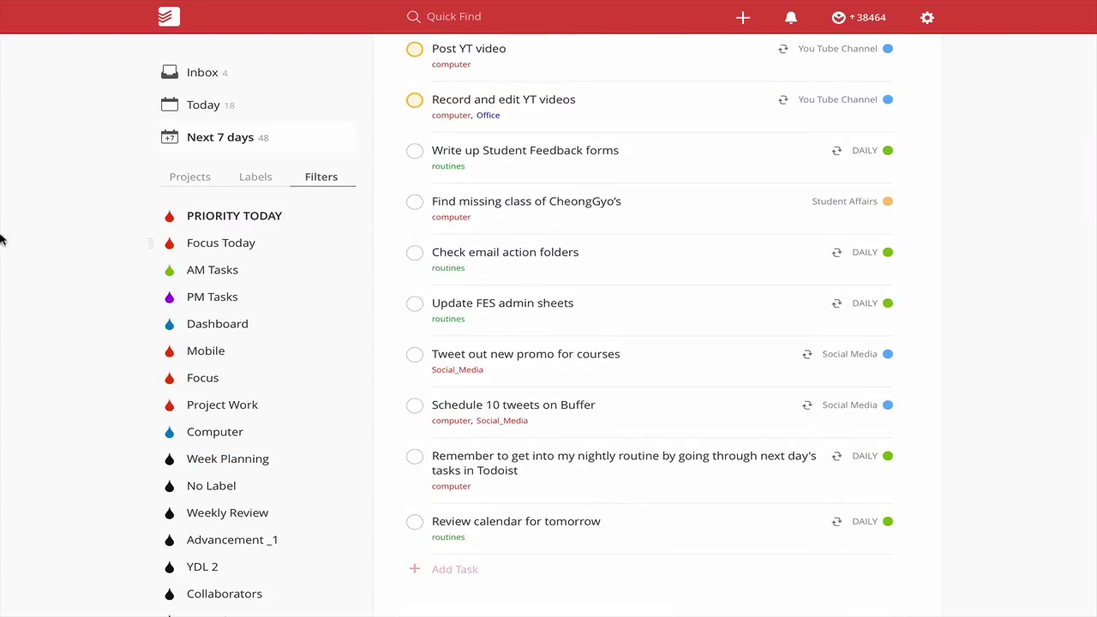
{"action": "scroll", "coordinate": [93, 252], "scroll_direction": "down", "scroll_amount": 2}
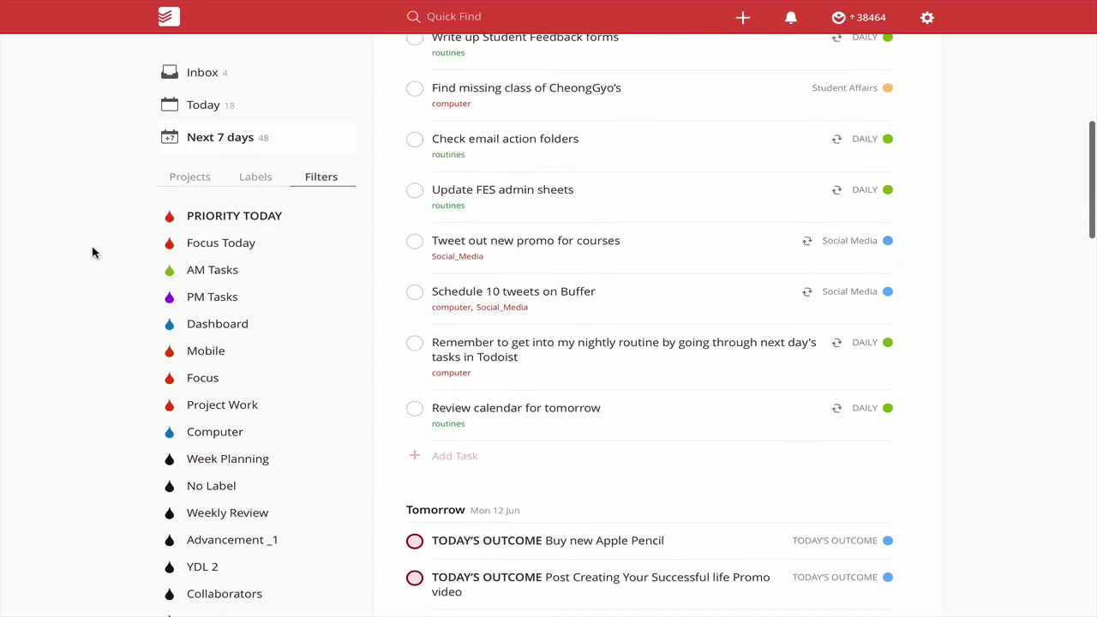
{"action": "scroll", "coordinate": [147, 348], "scroll_direction": "down", "scroll_amount": 3}
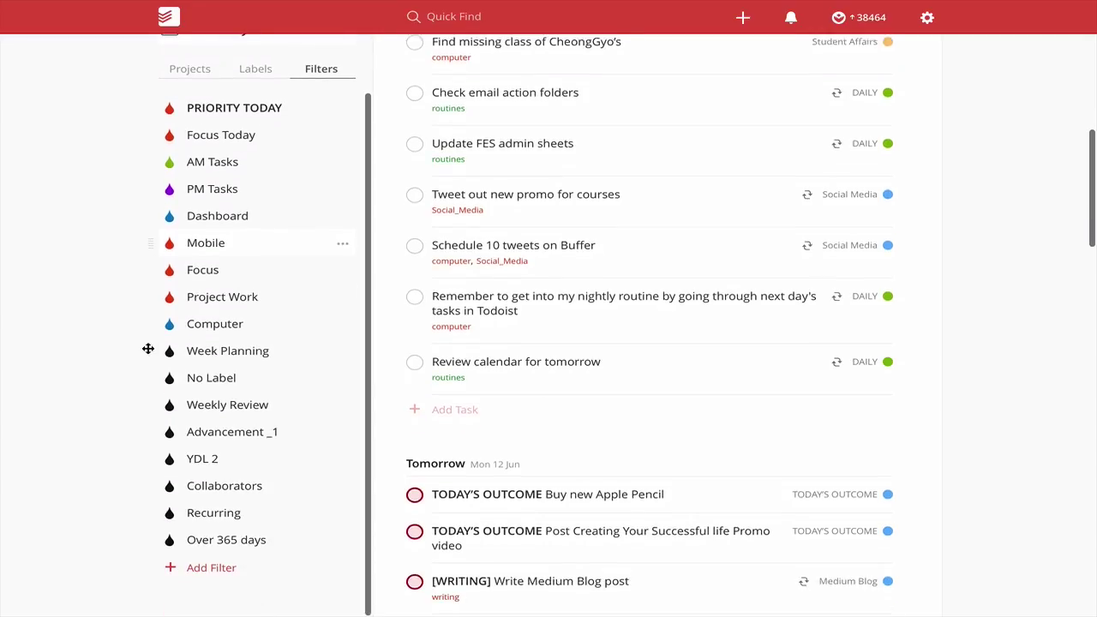
{"action": "left_click", "coordinate": [239, 432]}
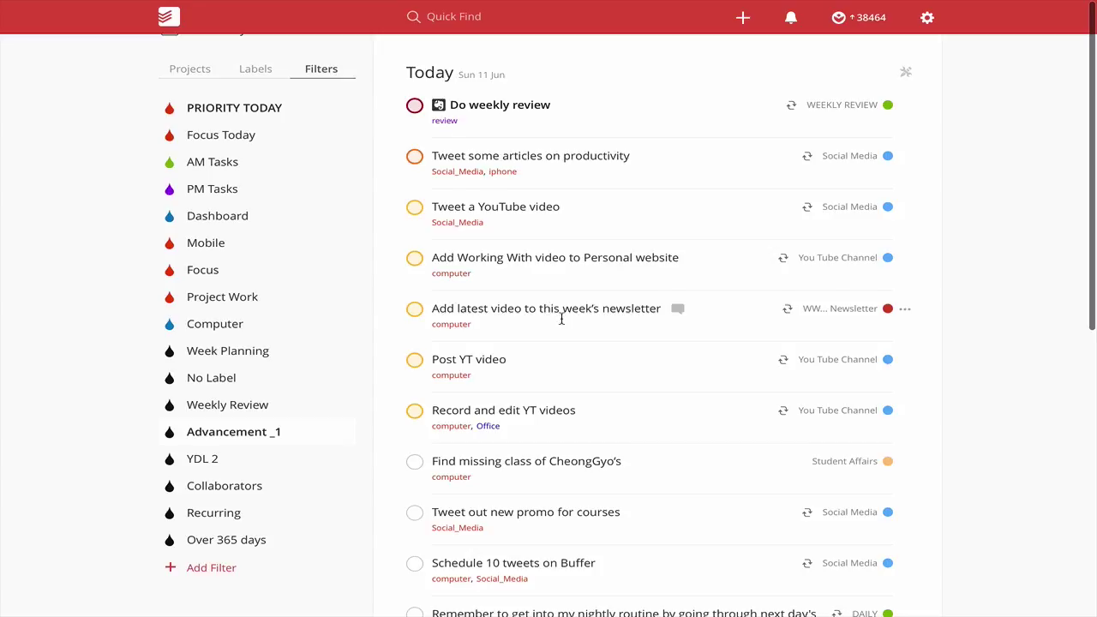
{"action": "scroll", "coordinate": [560, 318], "scroll_direction": "down", "scroll_amount": 9}
{"action": "scroll", "coordinate": [561, 318], "scroll_direction": "up", "scroll_amount": 2}
{"action": "scroll", "coordinate": [562, 318], "scroll_direction": "up", "scroll_amount": 4}
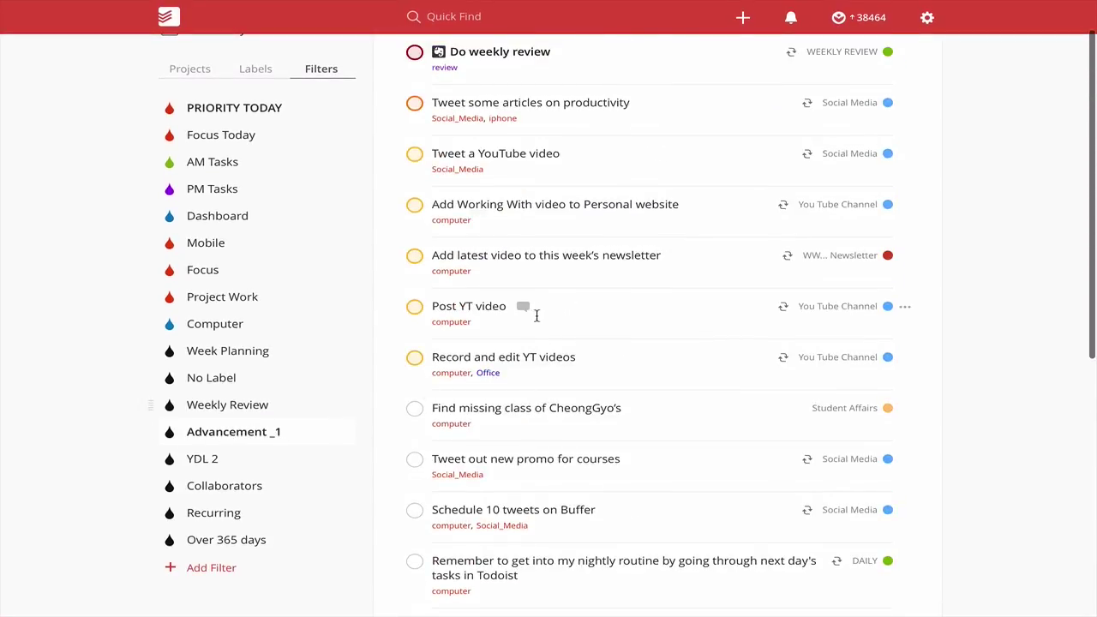
{"action": "scroll", "coordinate": [532, 308], "scroll_direction": "up", "scroll_amount": 1}
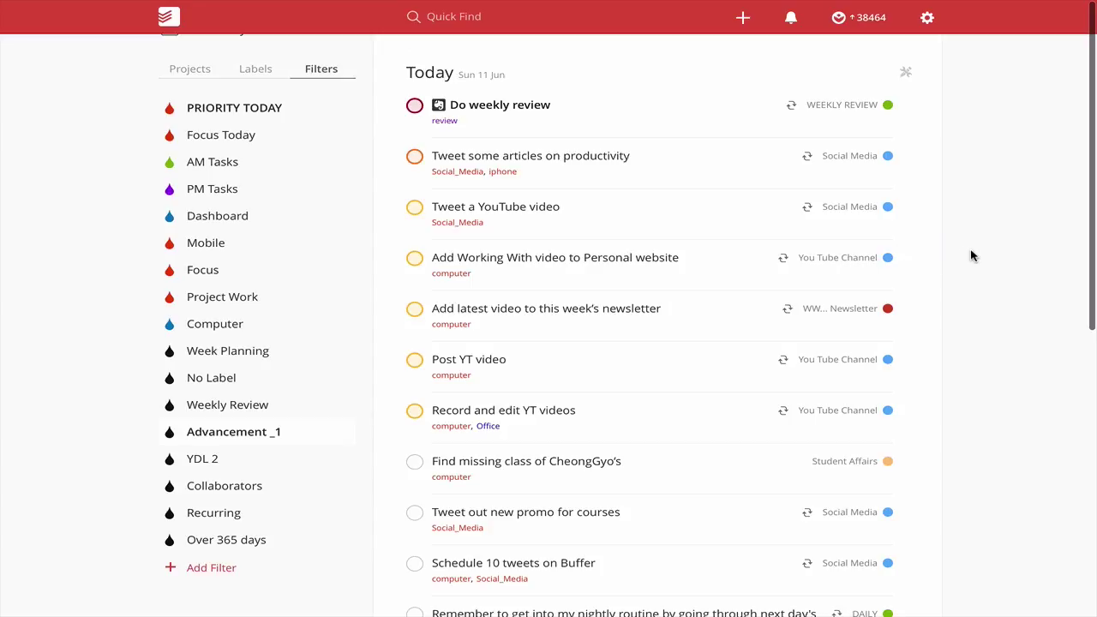
{"action": "scroll", "coordinate": [983, 263], "scroll_direction": "down", "scroll_amount": 6}
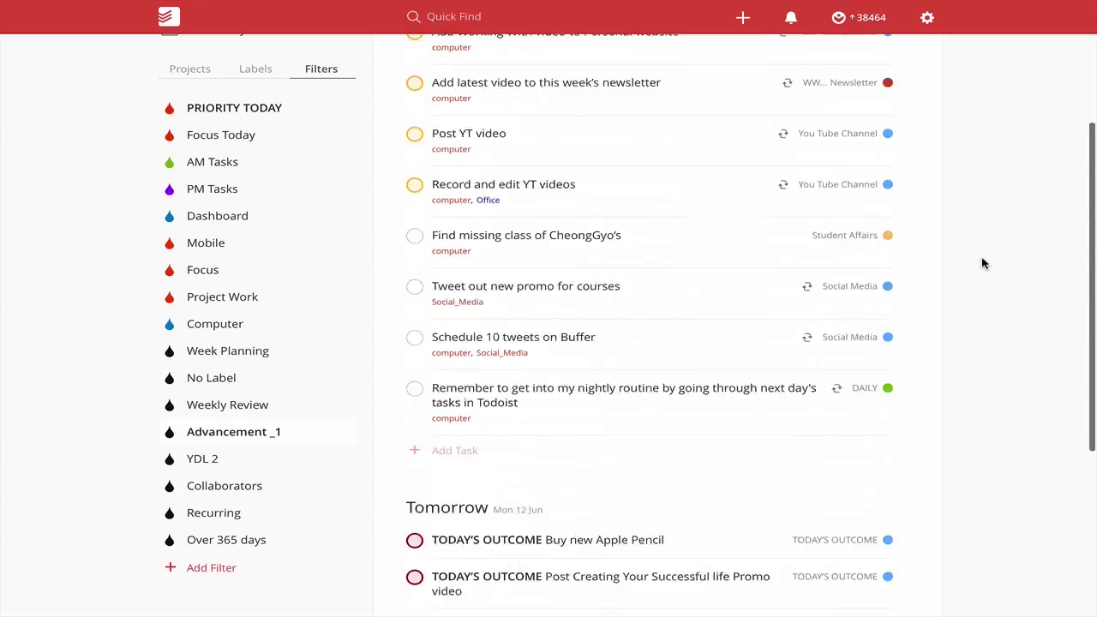
{"action": "scroll", "coordinate": [982, 262], "scroll_direction": "up", "scroll_amount": 2}
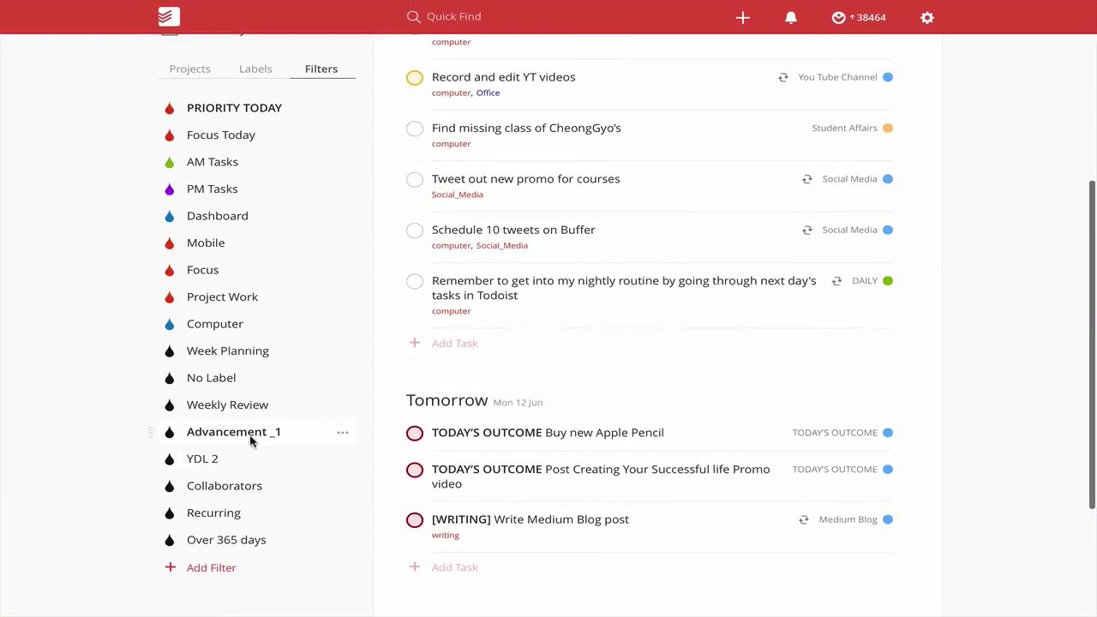
{"action": "scroll", "coordinate": [251, 440], "scroll_direction": "up", "scroll_amount": 4}
Step: Check the query of the Advancement _1 filter, save it, and move the filter directly below PM Tasks
{"action": "left_click", "coordinate": [341, 433]}
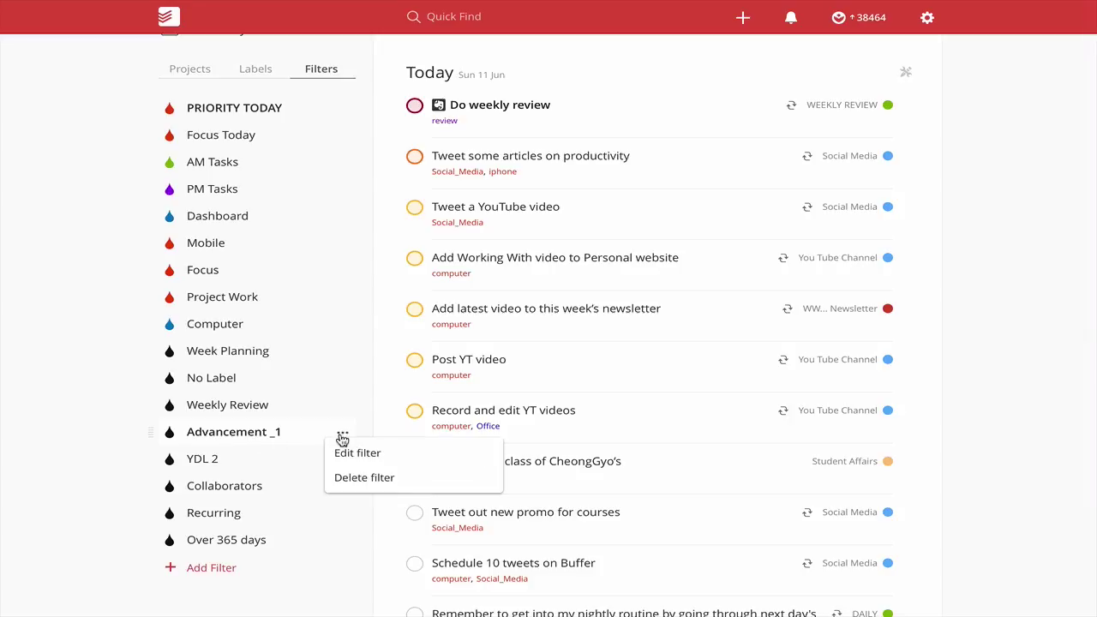
{"action": "left_click", "coordinate": [347, 454]}
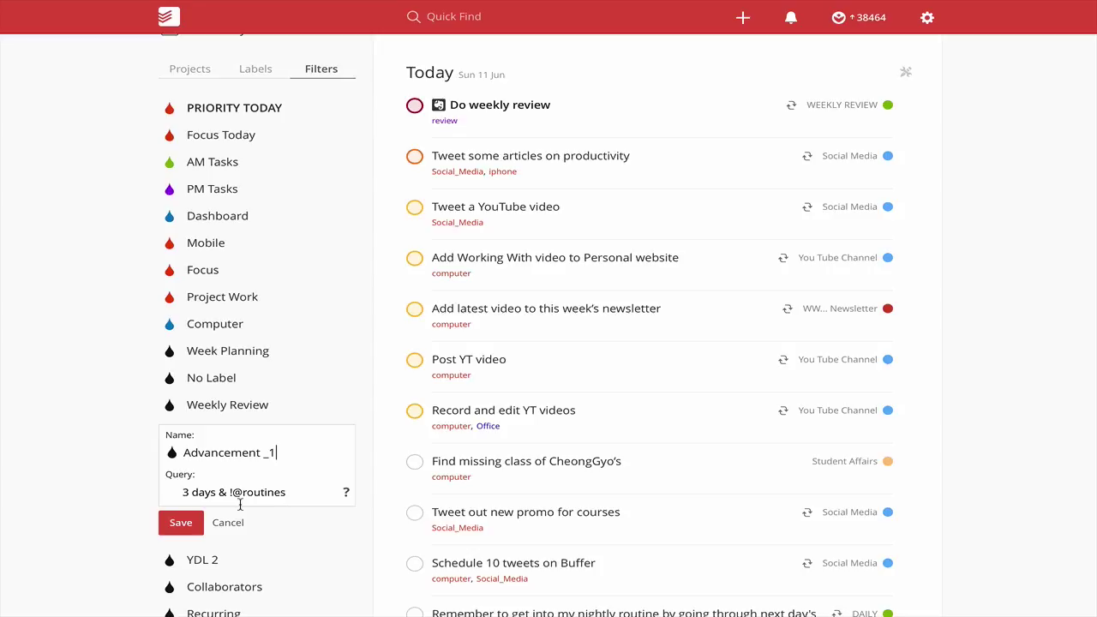
{"action": "left_click", "coordinate": [181, 525]}
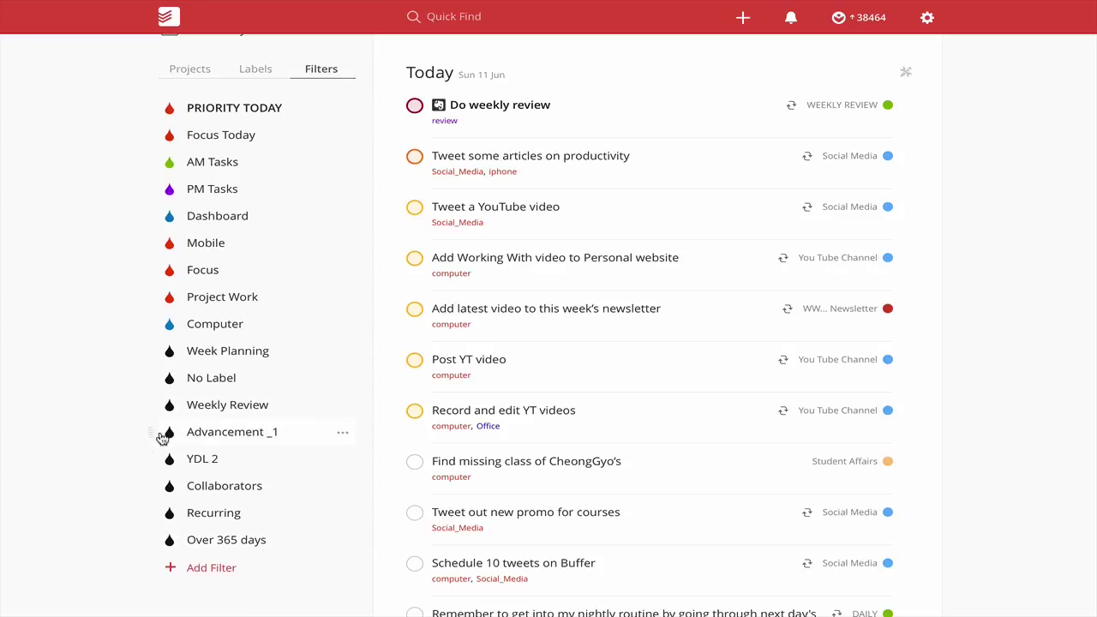
{"action": "left_click_drag", "start_coordinate": [158, 435], "coordinate": [155, 221]}
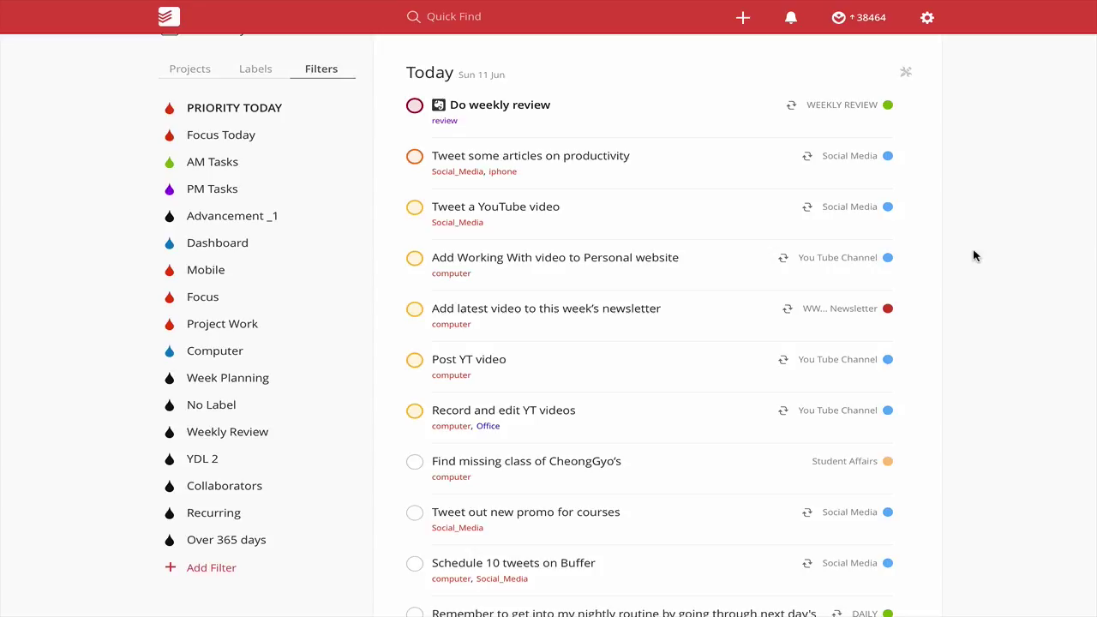
Step: Look through the filtered tasks from today to Tuesday
{"action": "scroll", "coordinate": [973, 255], "scroll_direction": "down", "scroll_amount": 6}
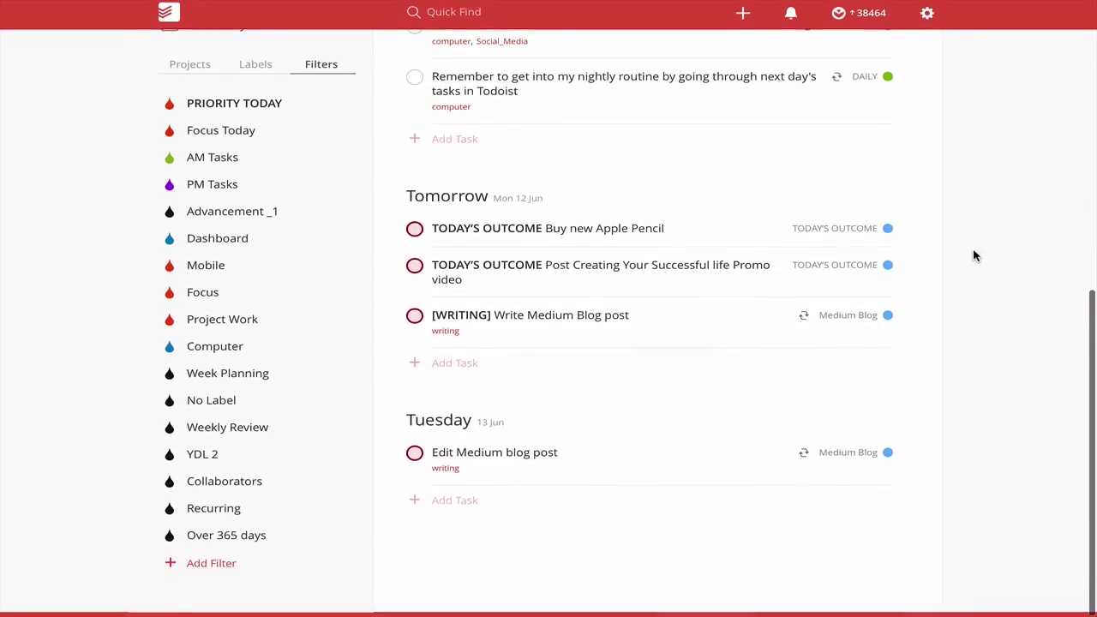
{"action": "scroll", "coordinate": [974, 256], "scroll_direction": "up", "scroll_amount": 6}
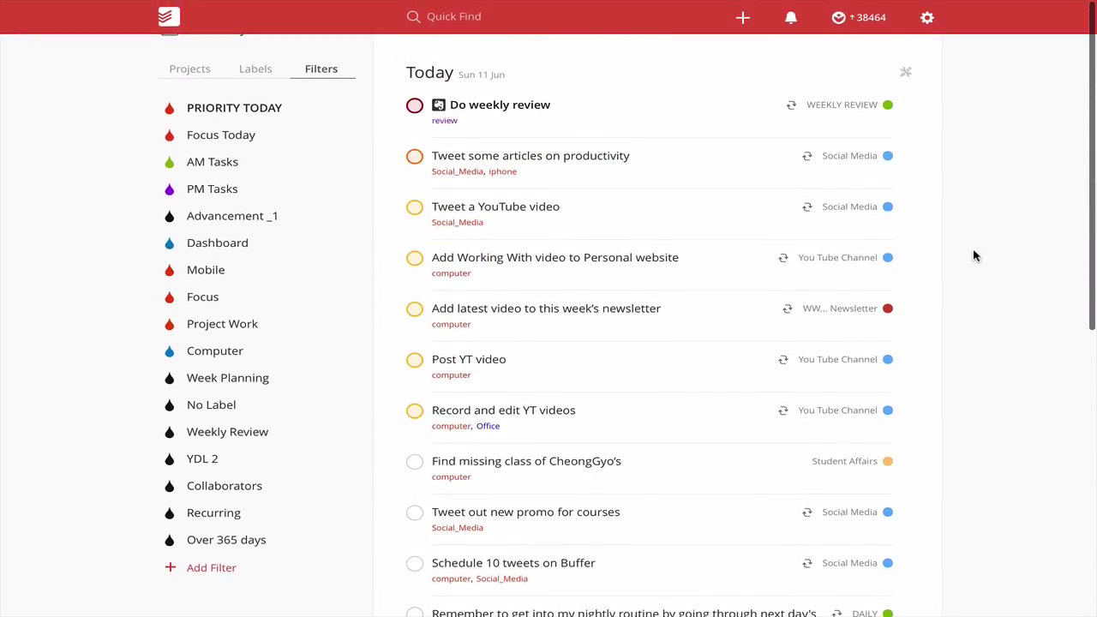
{"action": "scroll", "coordinate": [974, 255], "scroll_direction": "down", "scroll_amount": 6}
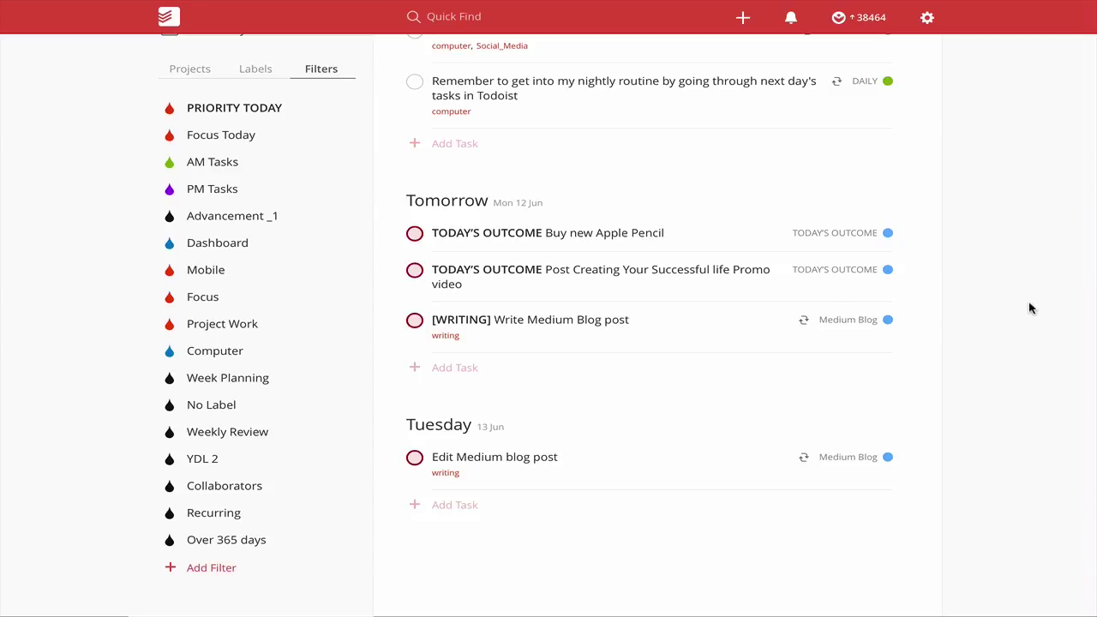
Step: Switch to TextExpander, open its main window, and enlarge and reposition it on the desktop
{"action": "key", "text": "ctrl+Left"}
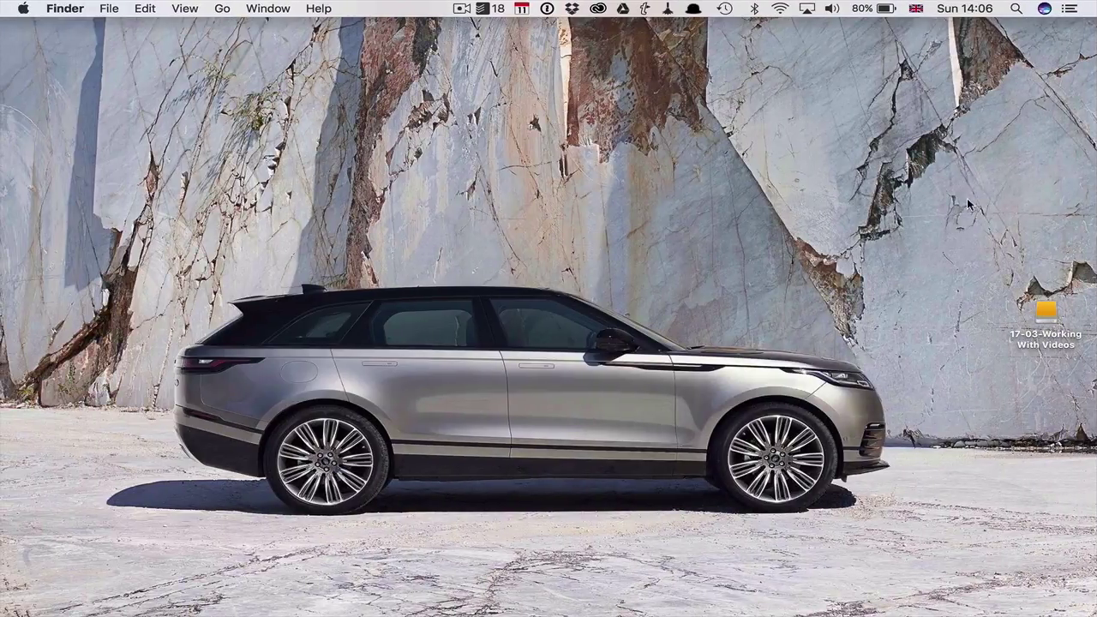
{"action": "left_click", "coordinate": [645, 11]}
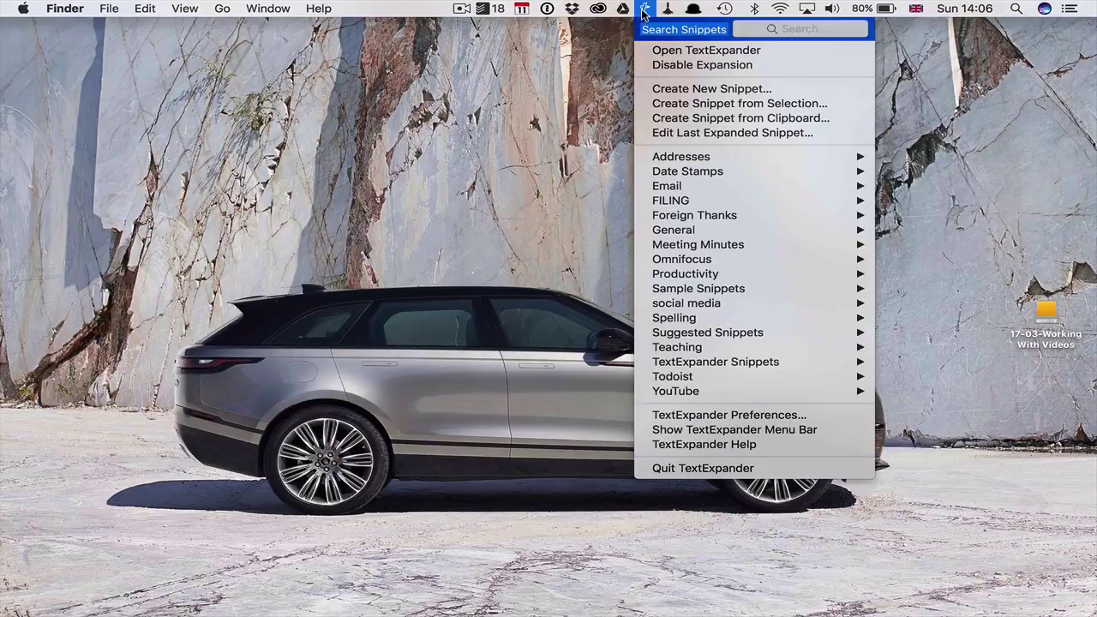
{"action": "left_click", "coordinate": [690, 52]}
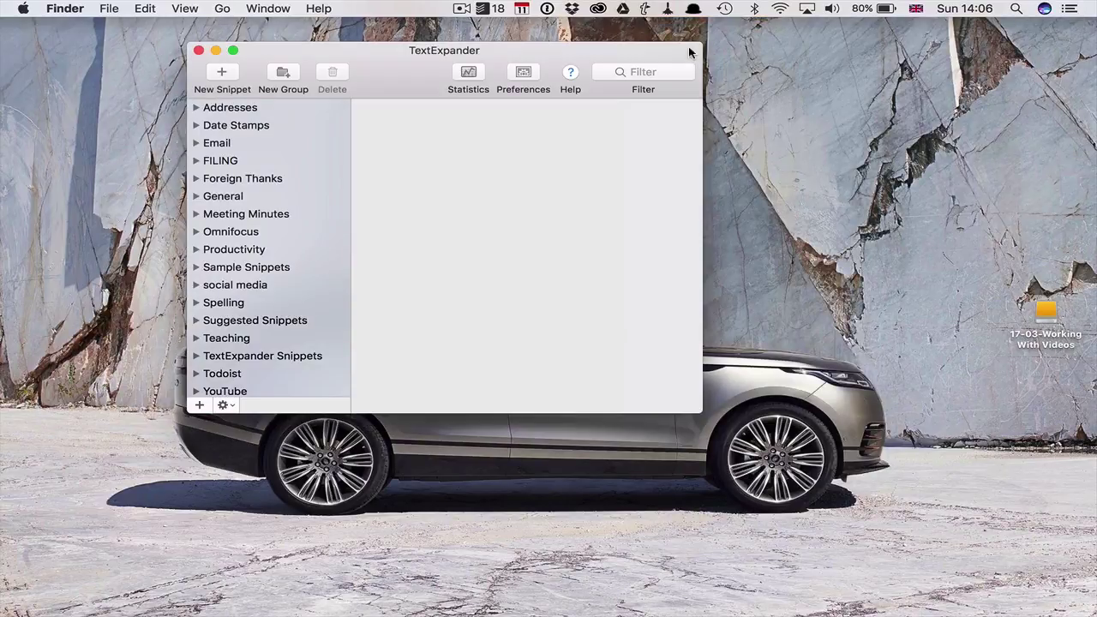
{"action": "left_click_drag", "start_coordinate": [701, 412], "coordinate": [992, 558]}
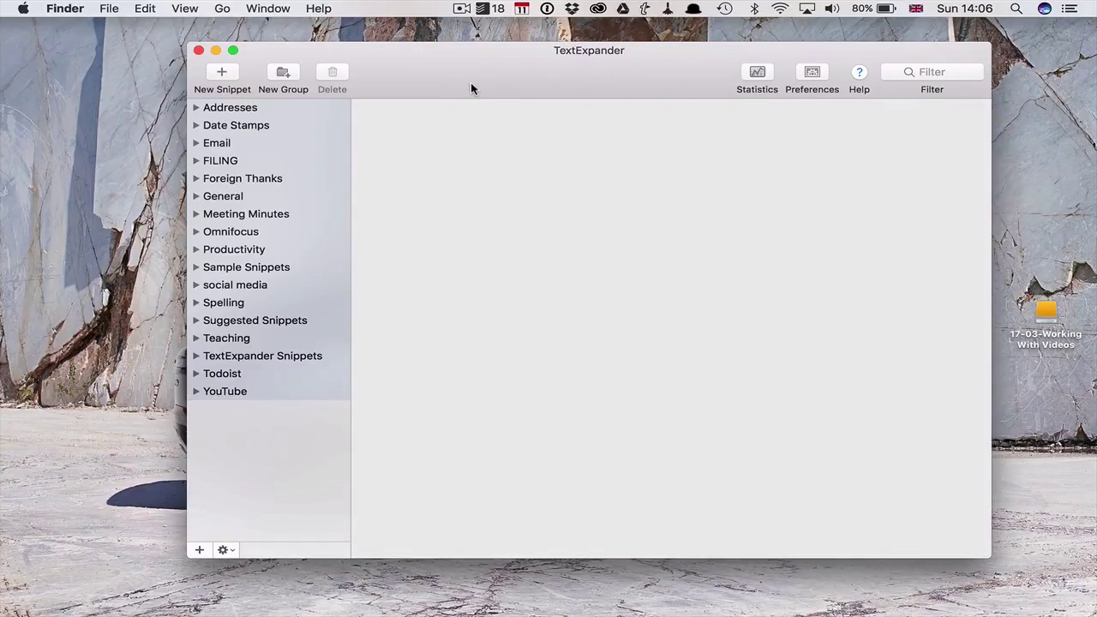
{"action": "left_click_drag", "start_coordinate": [471, 83], "coordinate": [443, 59]}
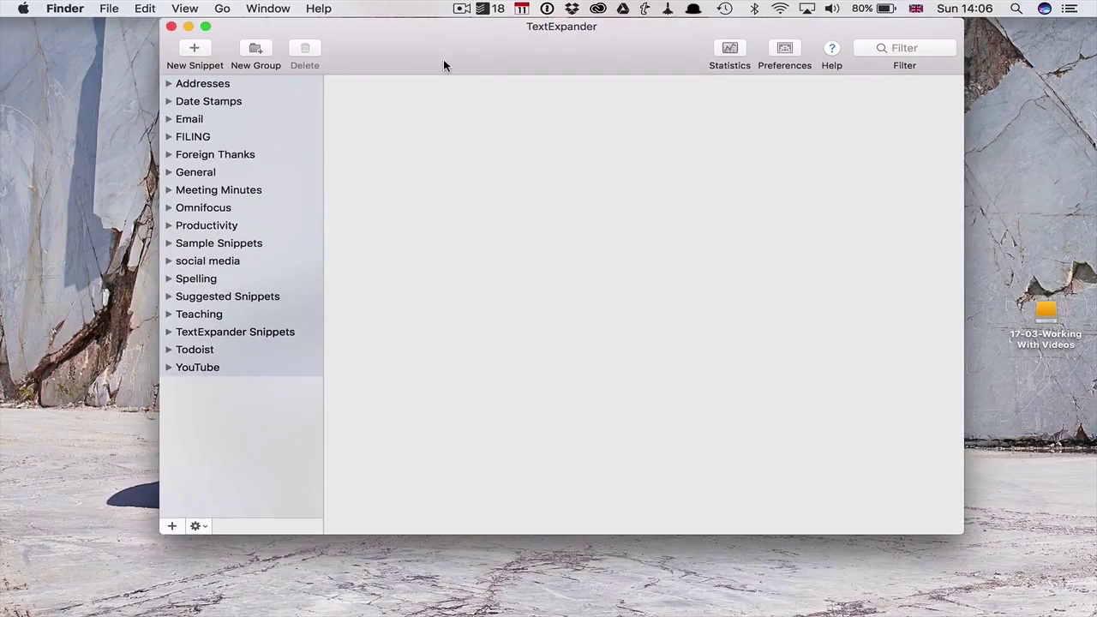
Step: Examine the content and abbreviation of the TODAY'S OUTCOME snippet in the Todoist group, and close the TextExpander window
{"action": "left_click", "coordinate": [175, 351]}
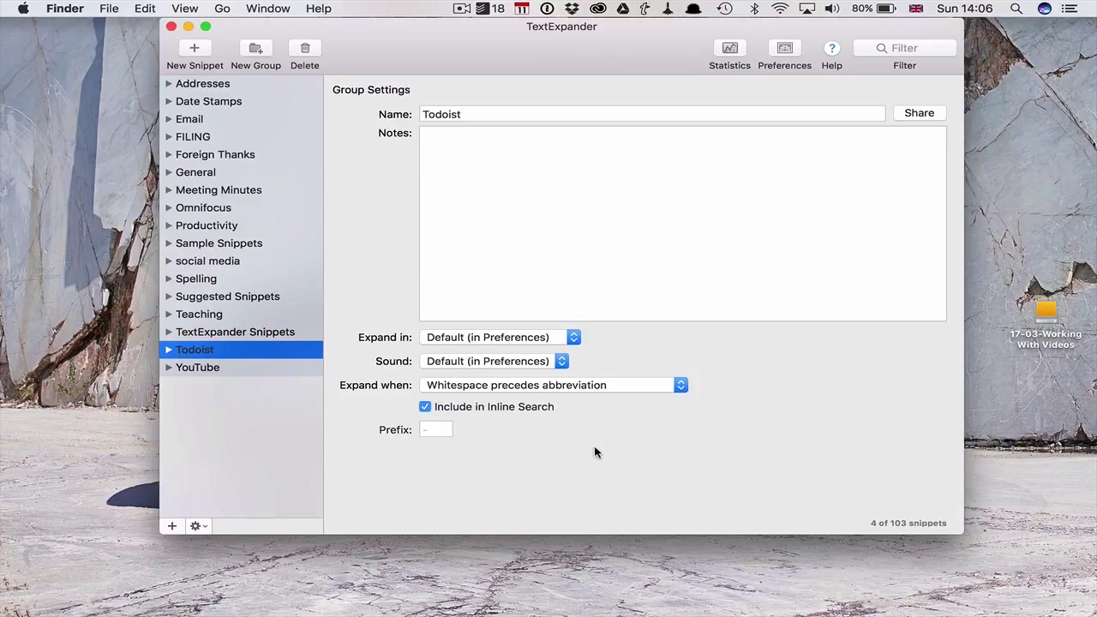
{"action": "scroll", "coordinate": [218, 315], "scroll_direction": "down", "scroll_amount": 1}
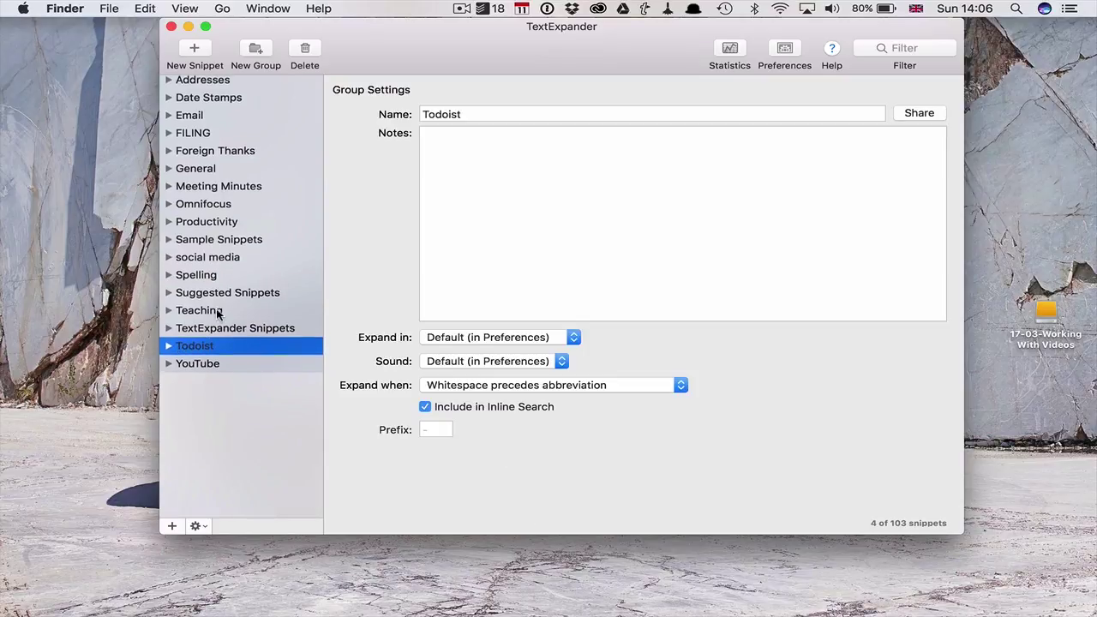
{"action": "left_click", "coordinate": [169, 347]}
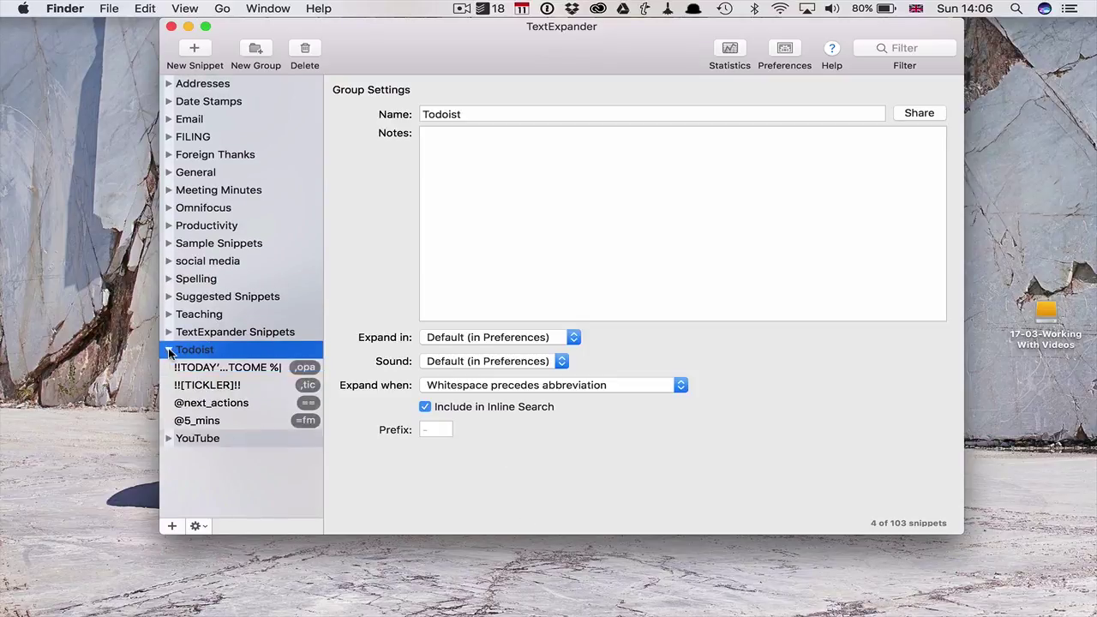
{"action": "left_click", "coordinate": [218, 368]}
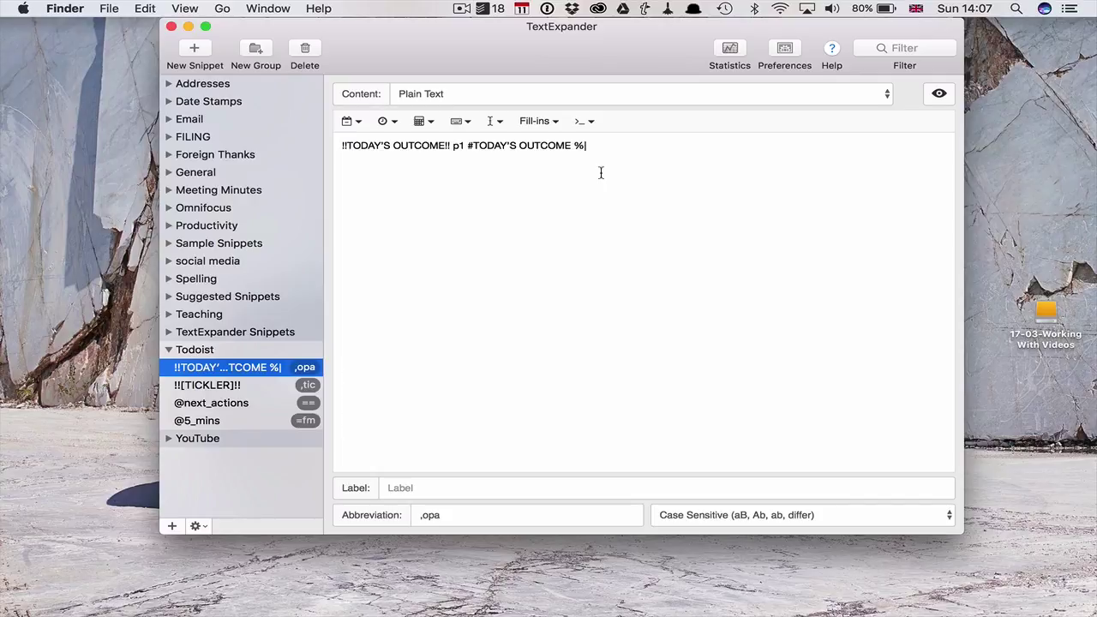
{"action": "left_click", "coordinate": [601, 173]}
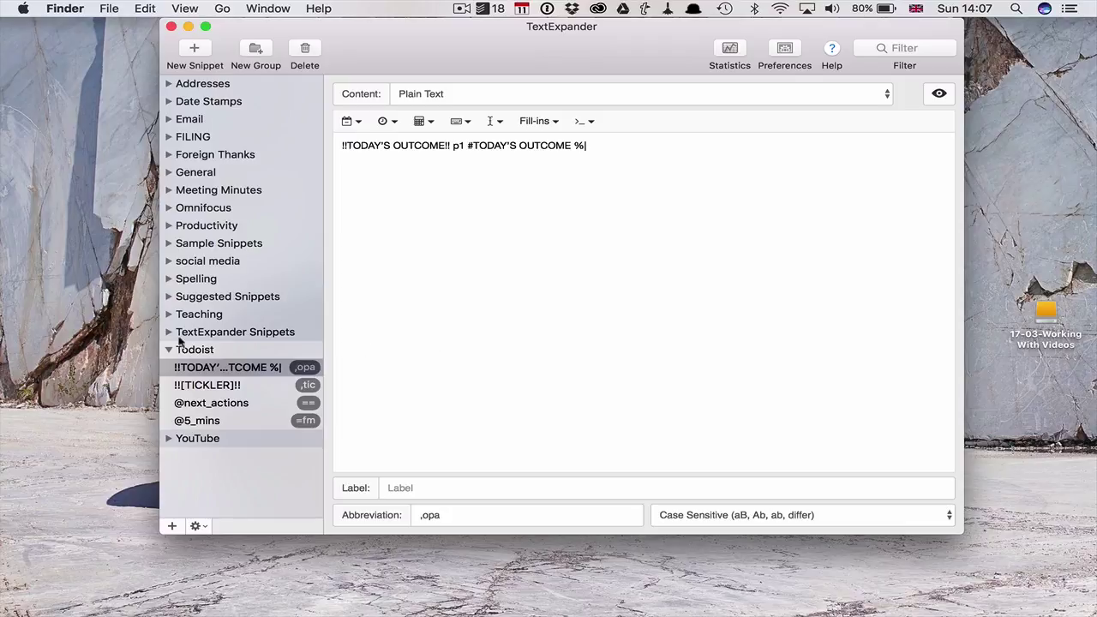
{"action": "left_click", "coordinate": [168, 350]}
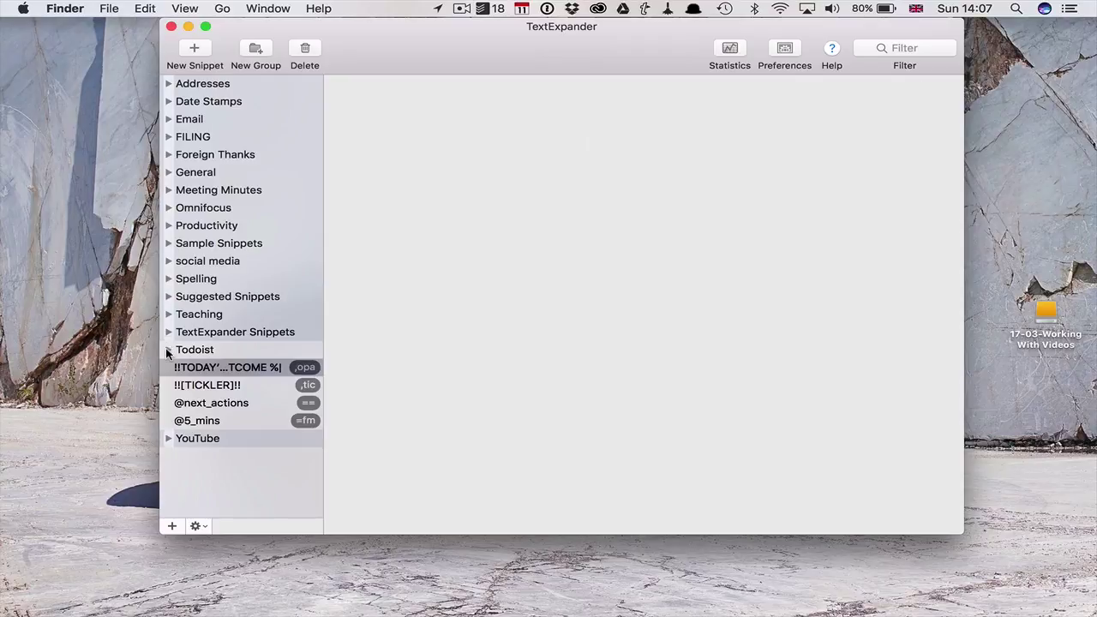
{"action": "left_click", "coordinate": [171, 28]}
Step: Switch to Todoist and, from the Inbox, add the task "This tasks must be done today" with the ,opa snippet, keeping "today" as plain text
{"action": "key", "text": "ctrl+Right"}
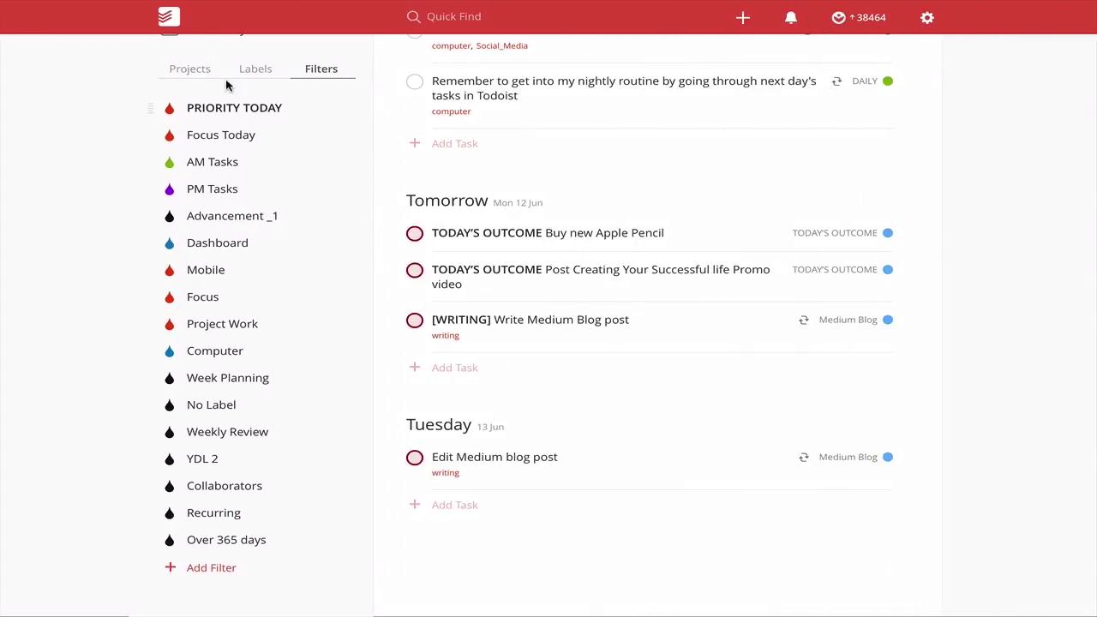
{"action": "scroll", "coordinate": [226, 84], "scroll_direction": "up", "scroll_amount": 2}
{"action": "left_click", "coordinate": [218, 76]}
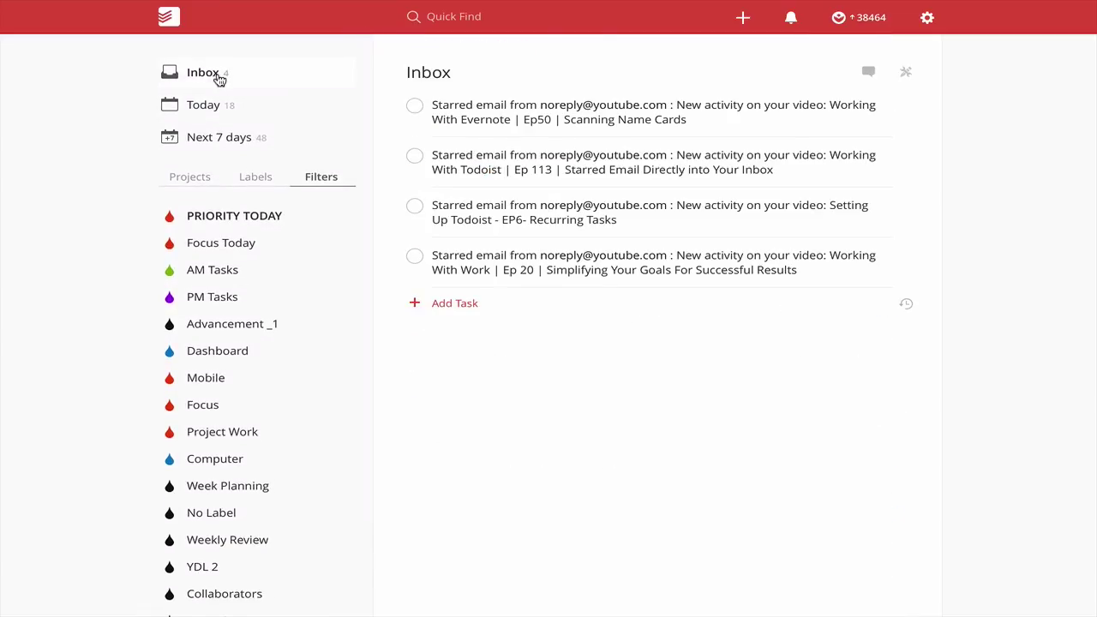
{"action": "left_click", "coordinate": [446, 306]}
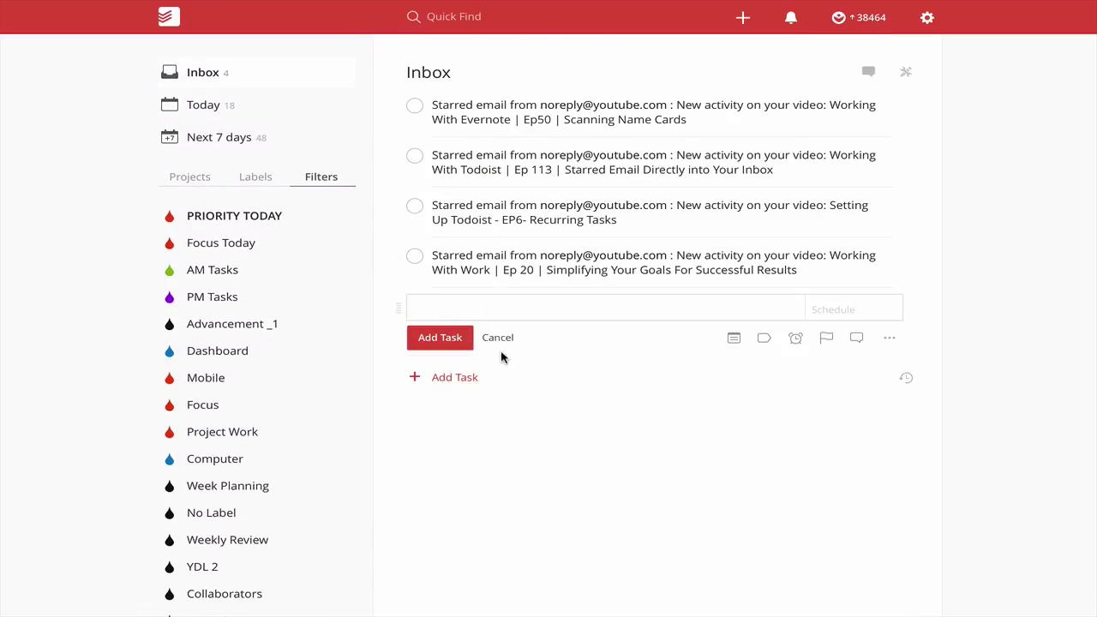
{"action": "type", "text": "!!to"}
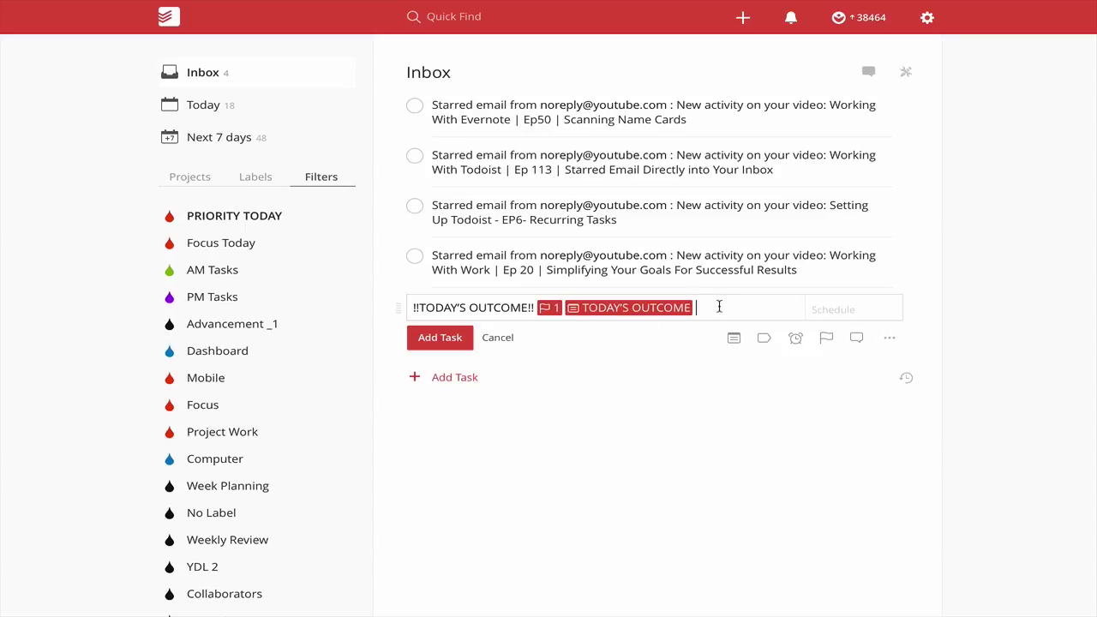
{"action": "type", "text": "This tasks must be d"}
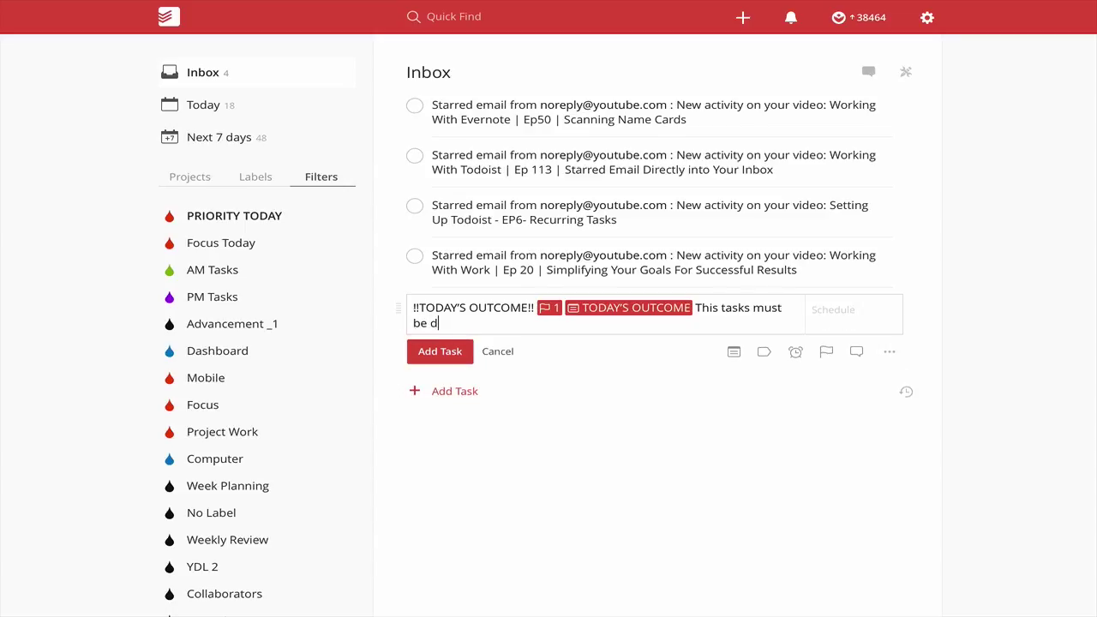
{"action": "type", "text": "0one"}
{"action": "type", "text": "oda"}
{"action": "type", "text": "y"}
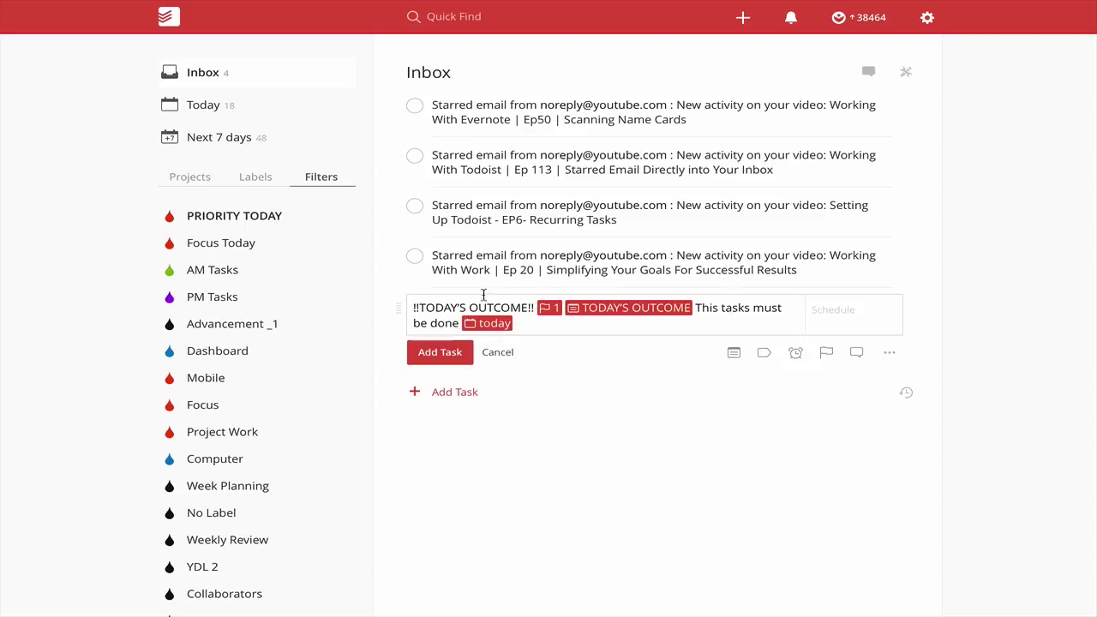
{"action": "left_click", "coordinate": [487, 324]}
{"action": "left_click", "coordinate": [462, 350]}
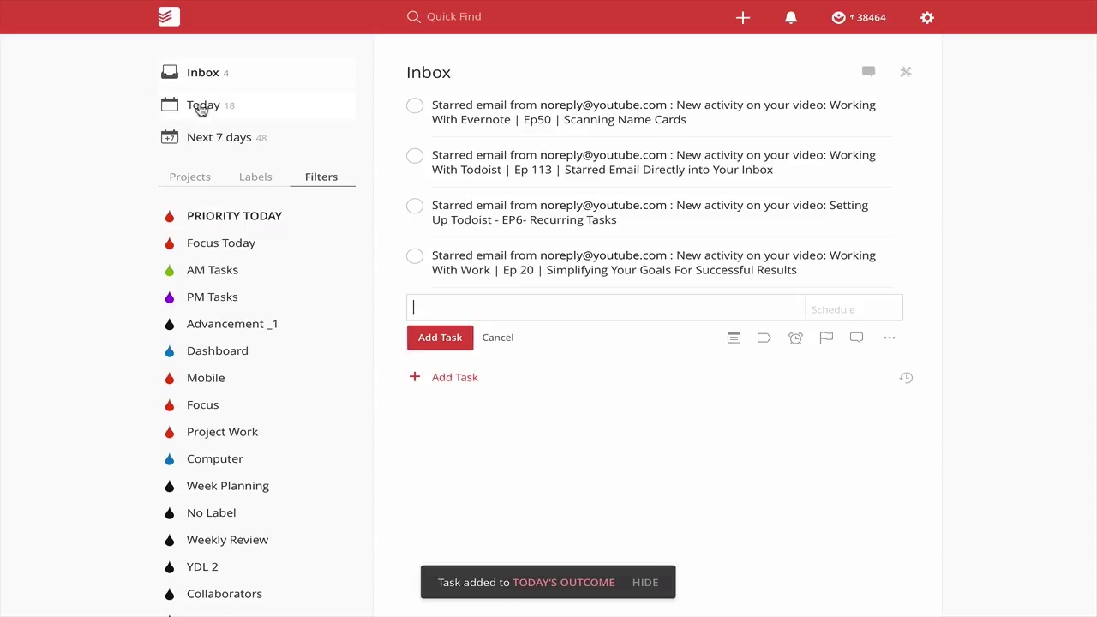
Step: Open the TODAY'S OUTCOME project, check the text of the task "This tasks must be done today" unchanged, and complete that task
{"action": "left_click", "coordinate": [203, 178]}
{"action": "left_click", "coordinate": [239, 222]}
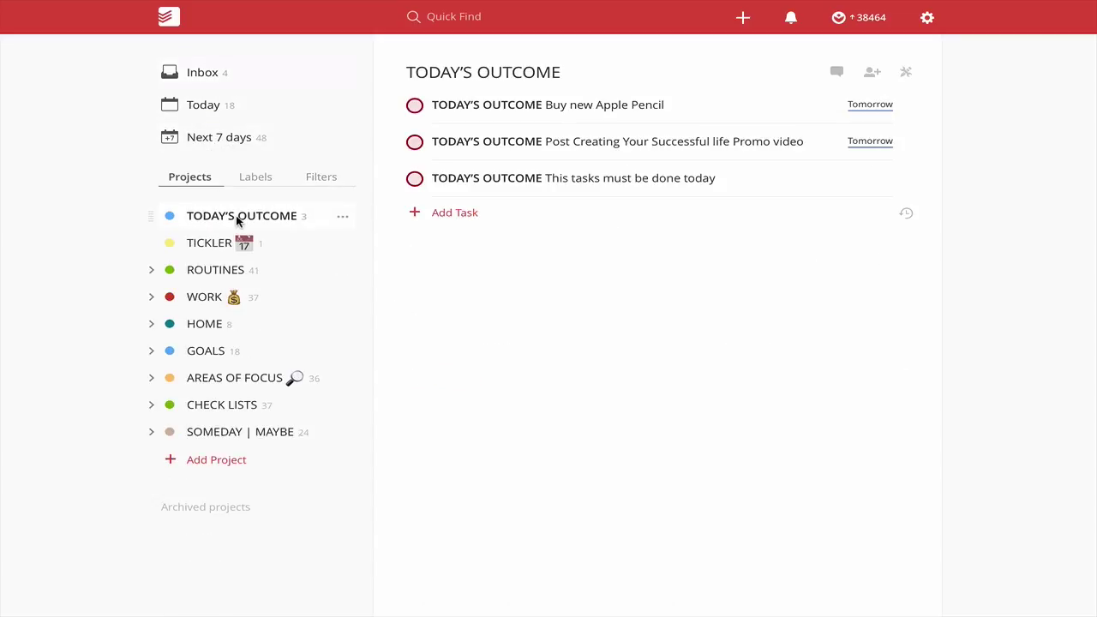
{"action": "left_click", "coordinate": [523, 178]}
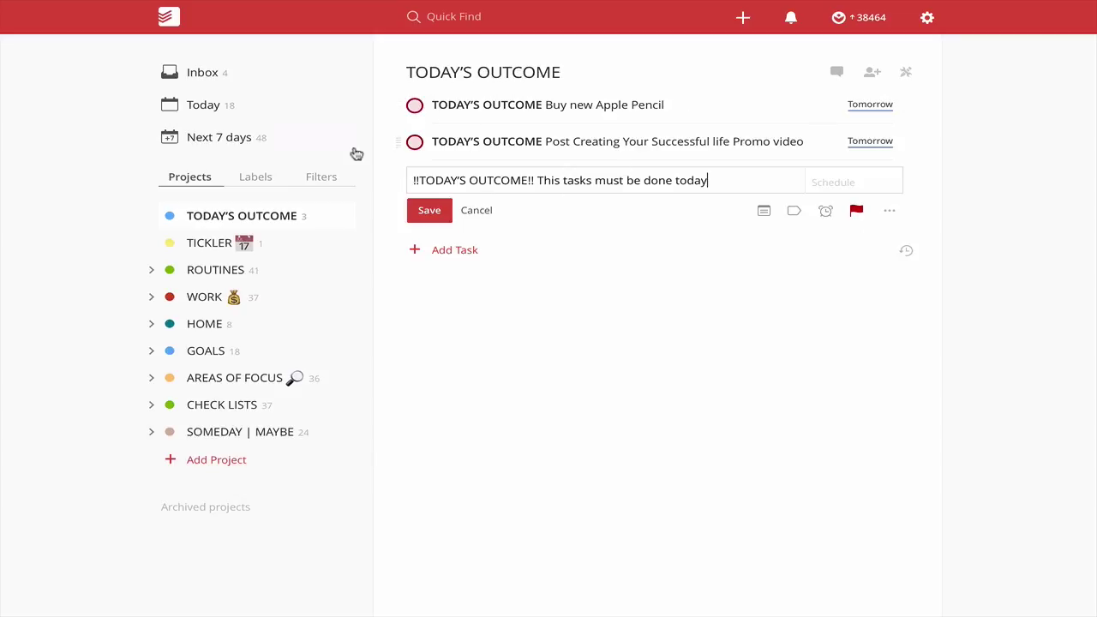
{"action": "left_click", "coordinate": [433, 211]}
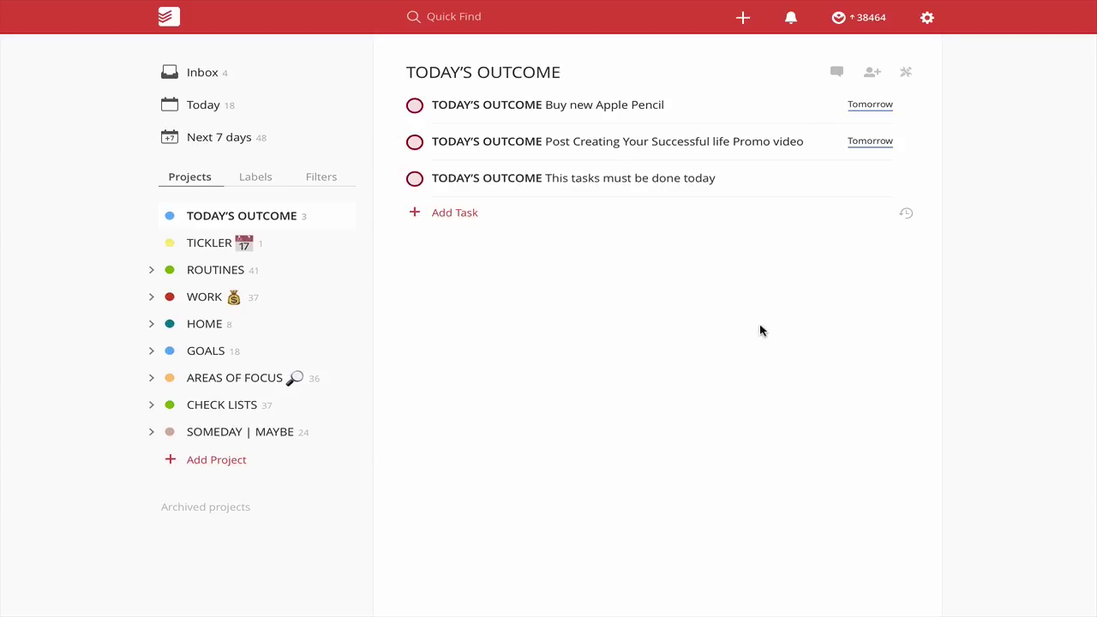
{"action": "left_click", "coordinate": [415, 178]}
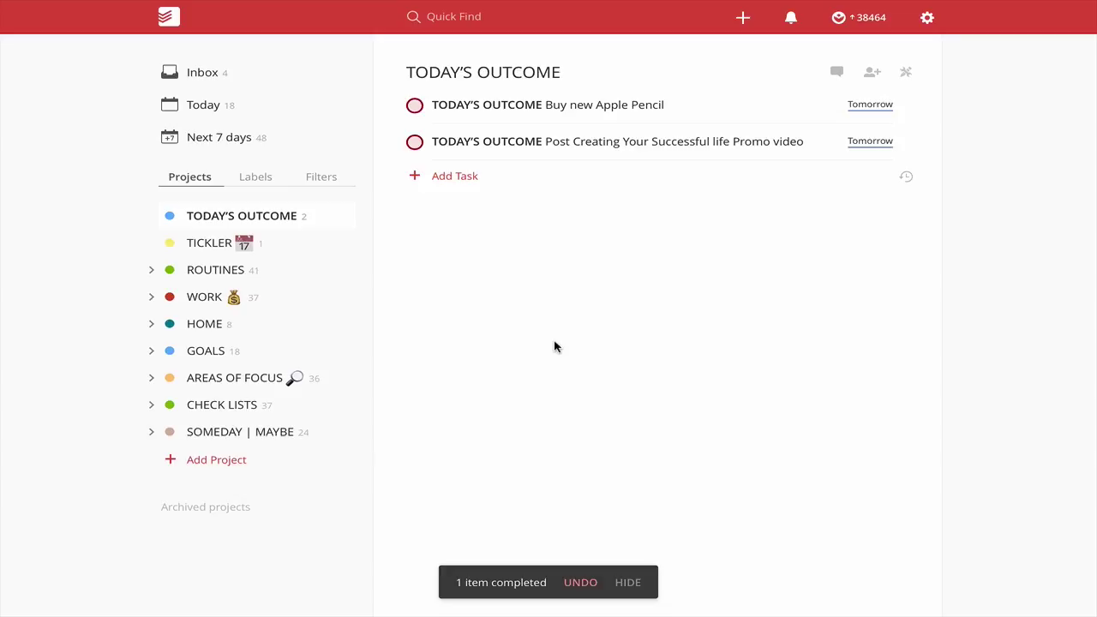
{"action": "key", "text": "ctrl+Left"}
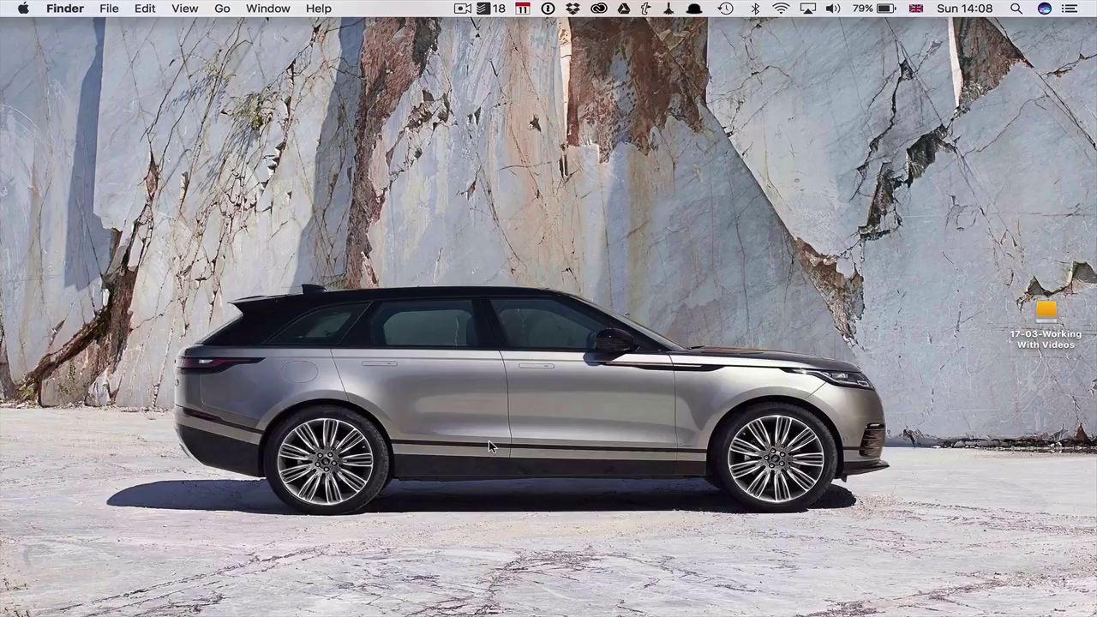
{"action": "key", "text": "ctrl+Right"}
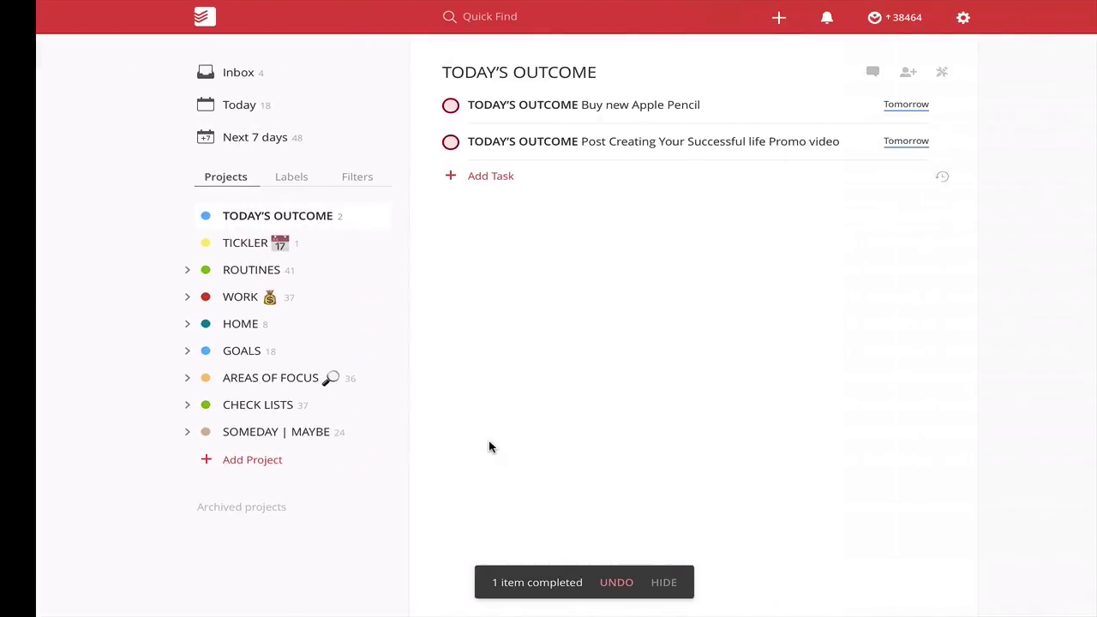